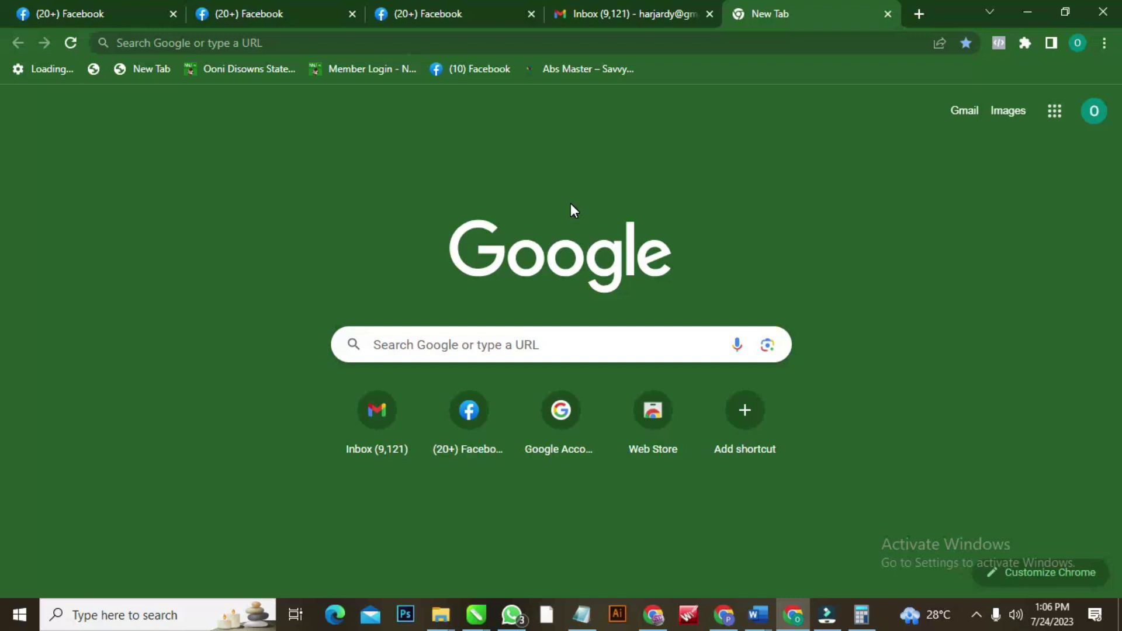
# Search Google for 'chatgpt' by picking the address-bar suggestion.
pyautogui.click(493, 41)
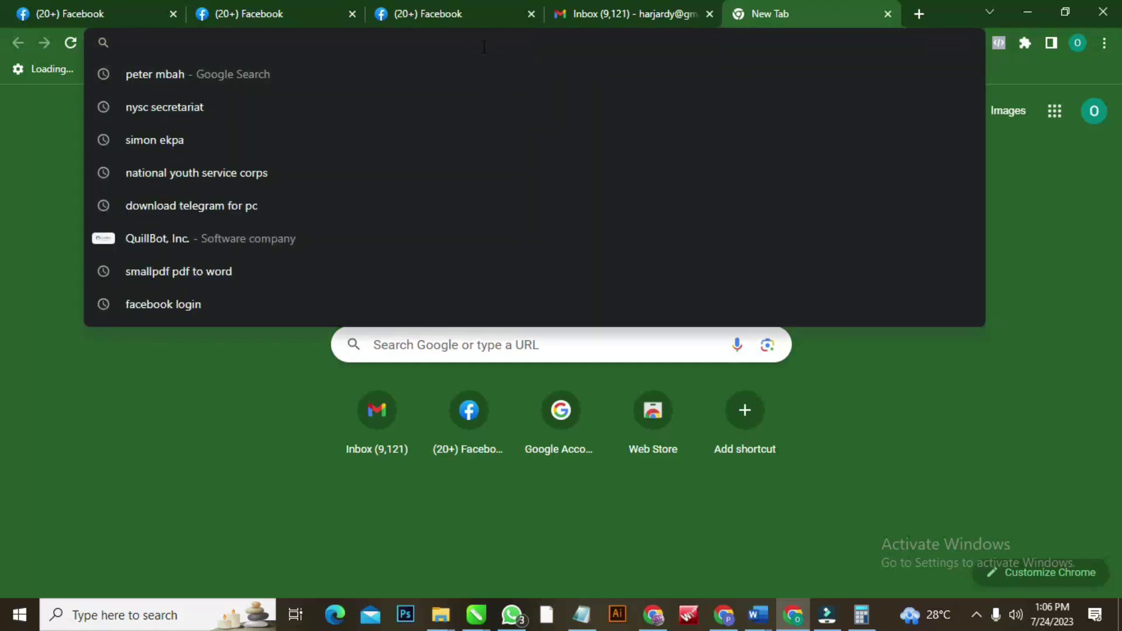
pyautogui.write('ca')
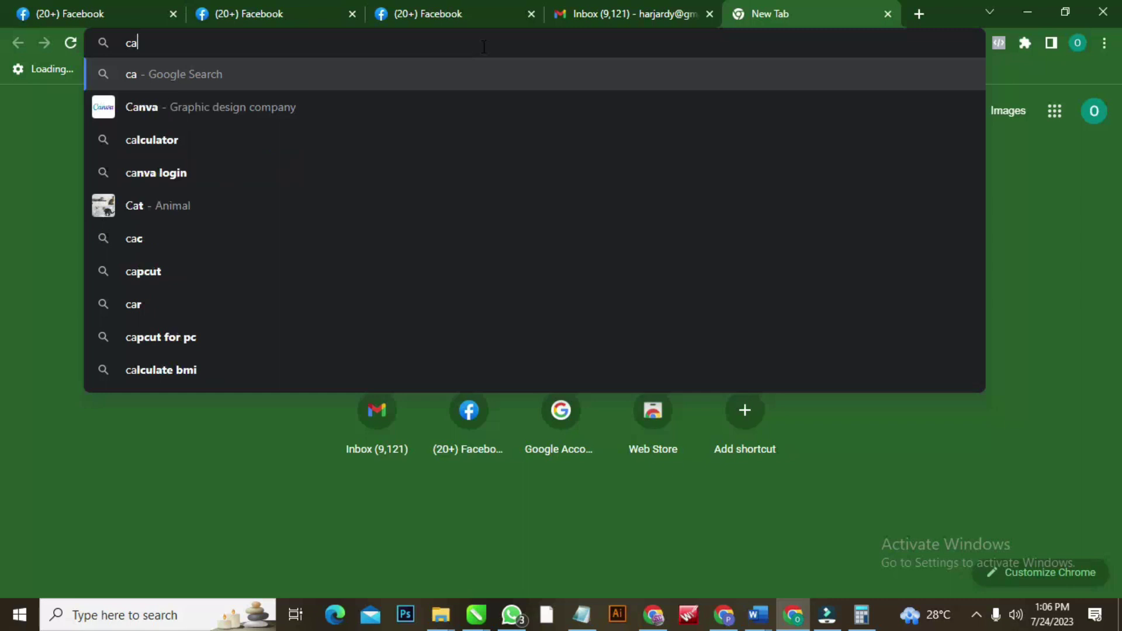
pyautogui.press('BackSpace')
pyautogui.write('hat')
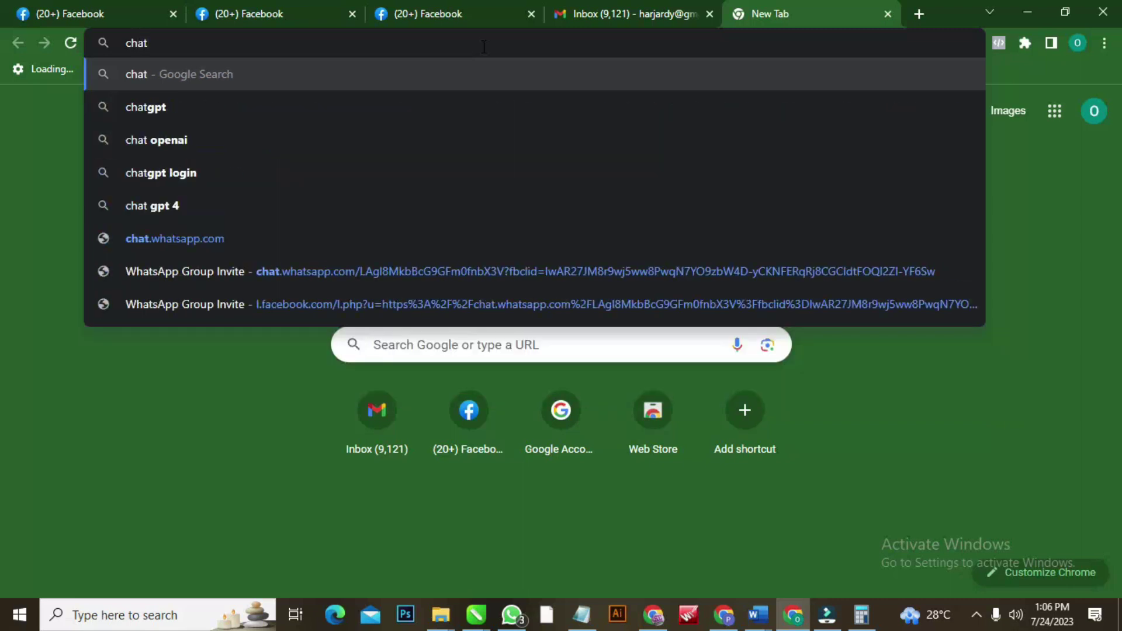
pyautogui.click(287, 108)
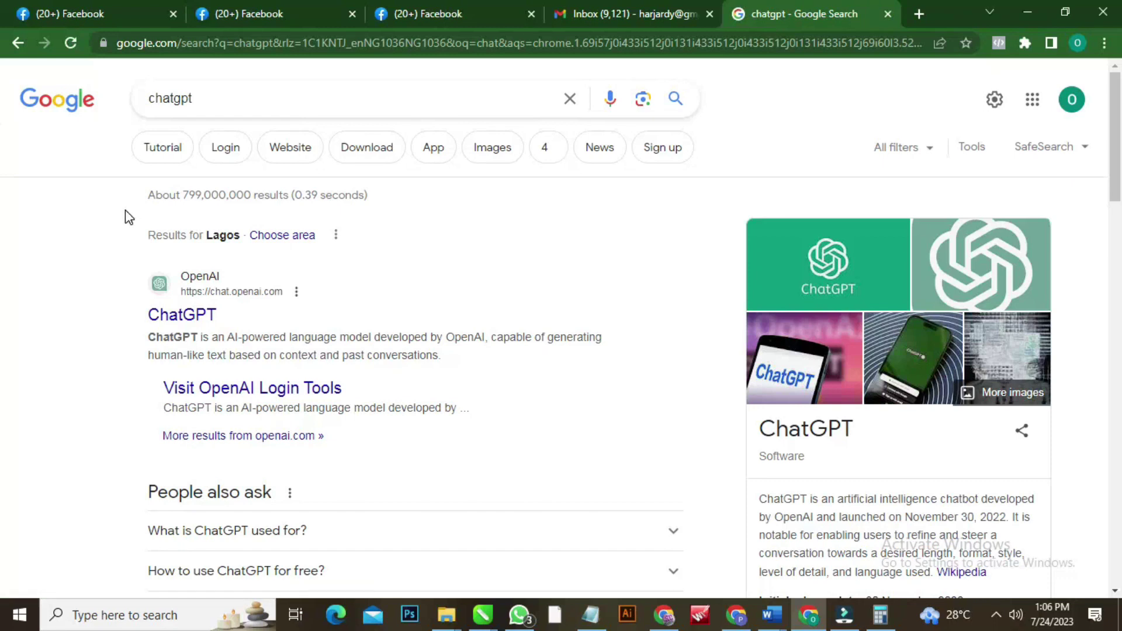
pyautogui.scroll(-3, 285, 221)
pyautogui.scroll(3, 285, 221)
# Open the official ChatGPT result in a new tab, view its login page, then return to the results.
pyautogui.middleClick(190, 325)
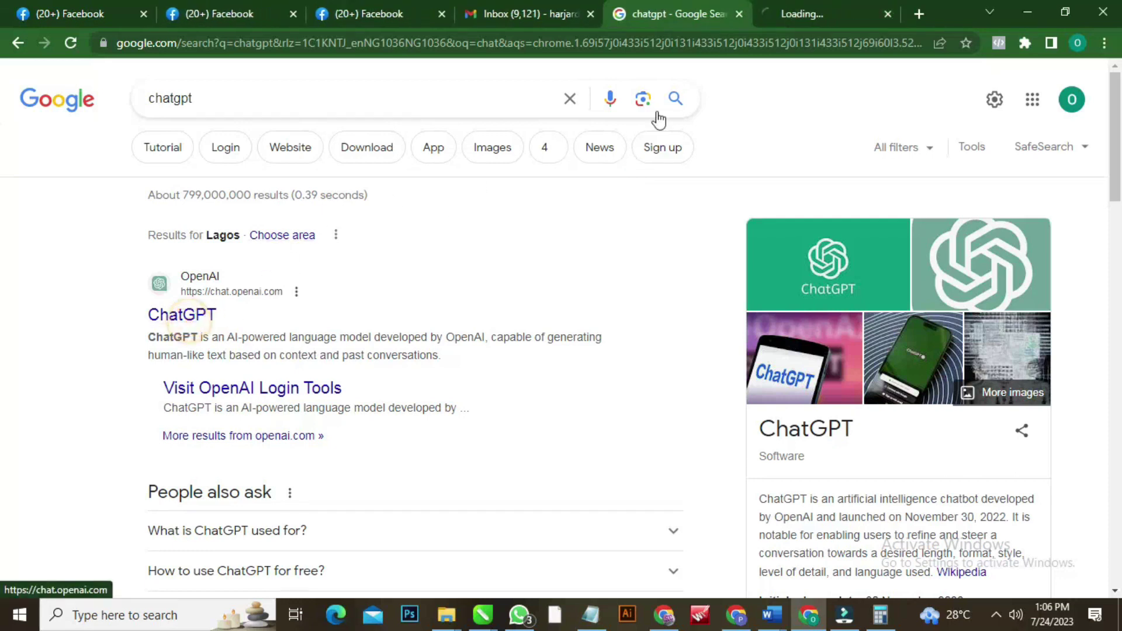
pyautogui.click(840, 23)
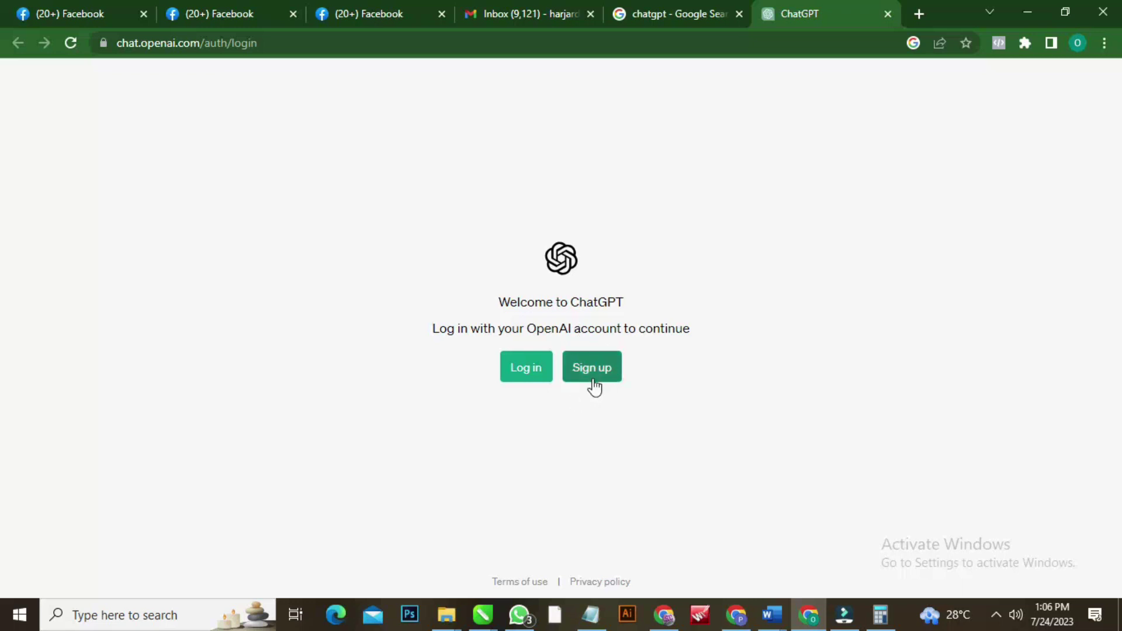
pyautogui.click(645, 8)
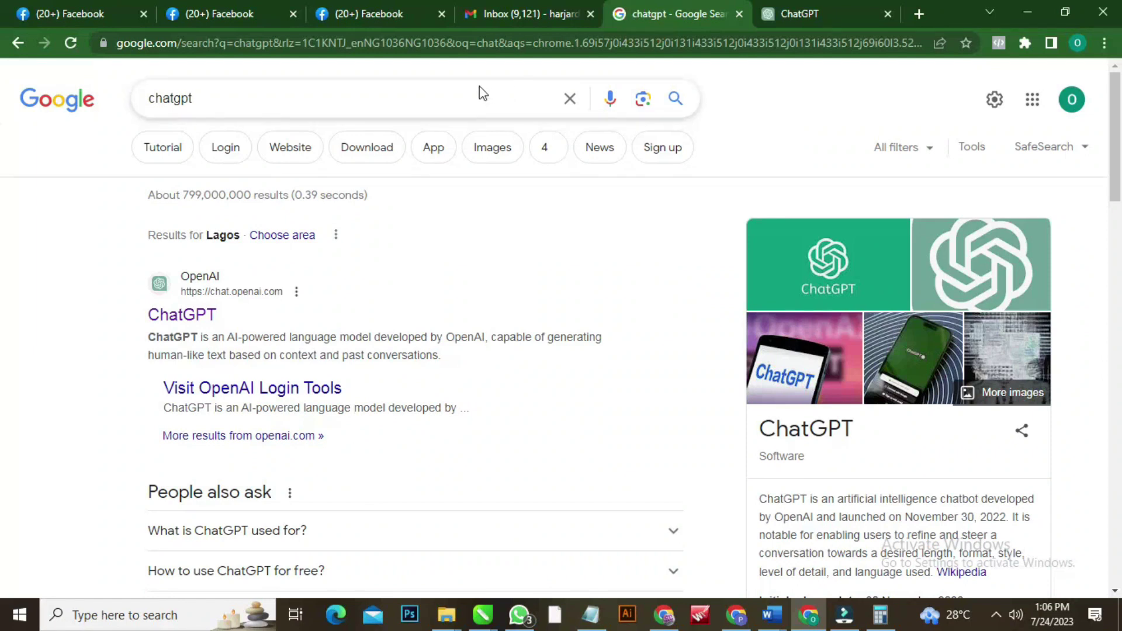
# Search Google for 'difference between chatgpt and gpt 4' by editing the existing query.
pyautogui.click(403, 98)
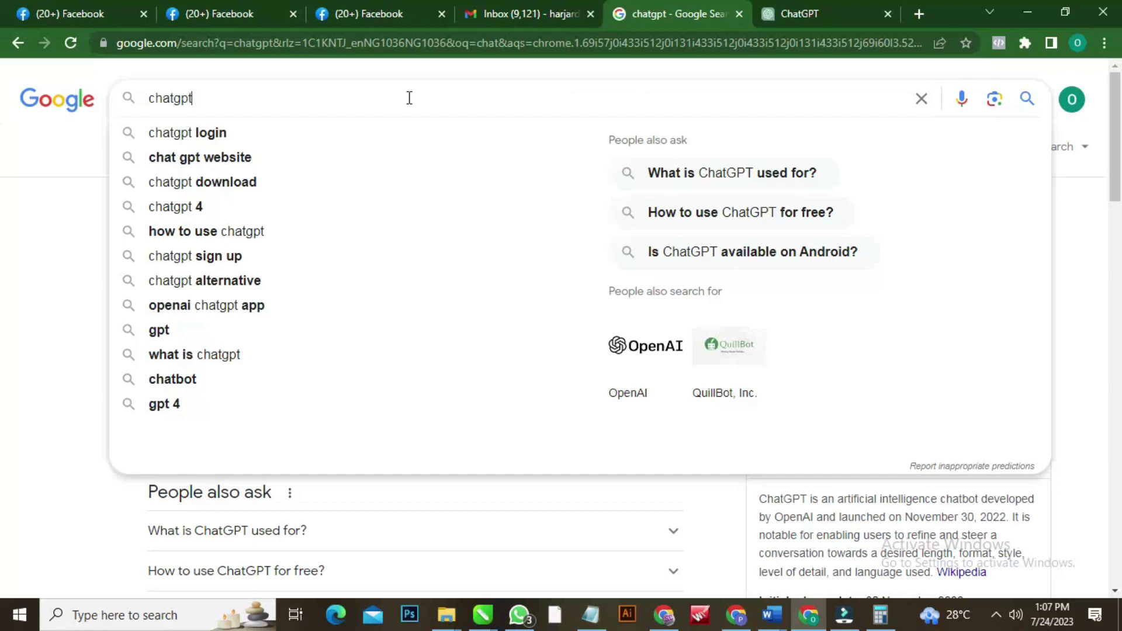
pyautogui.click(148, 98)
pyautogui.write('differ')
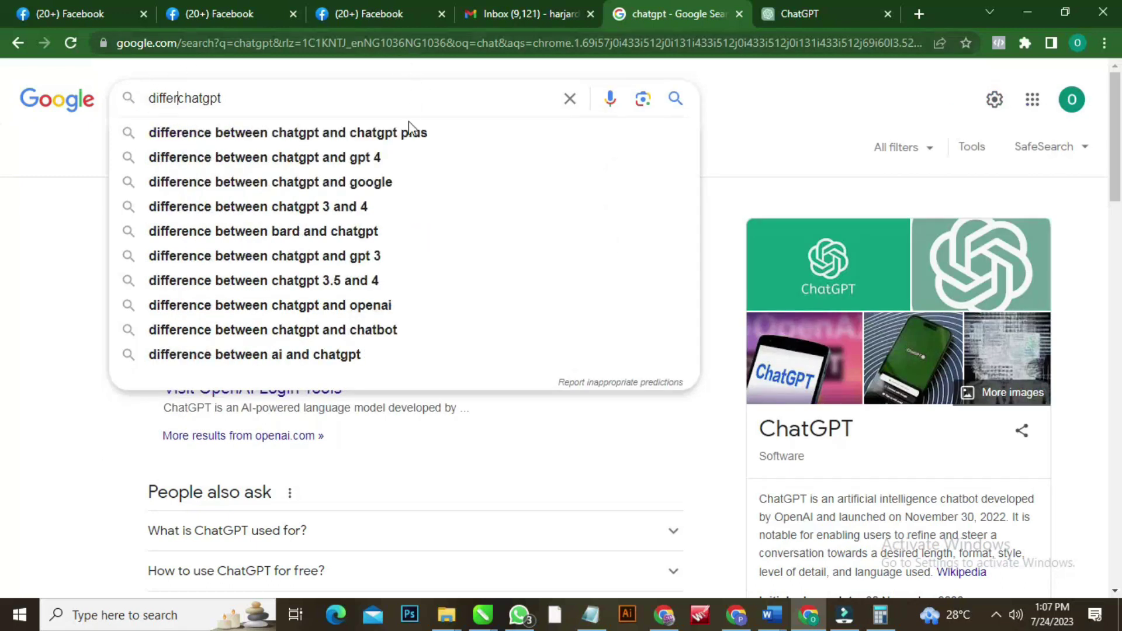
pyautogui.click(403, 159)
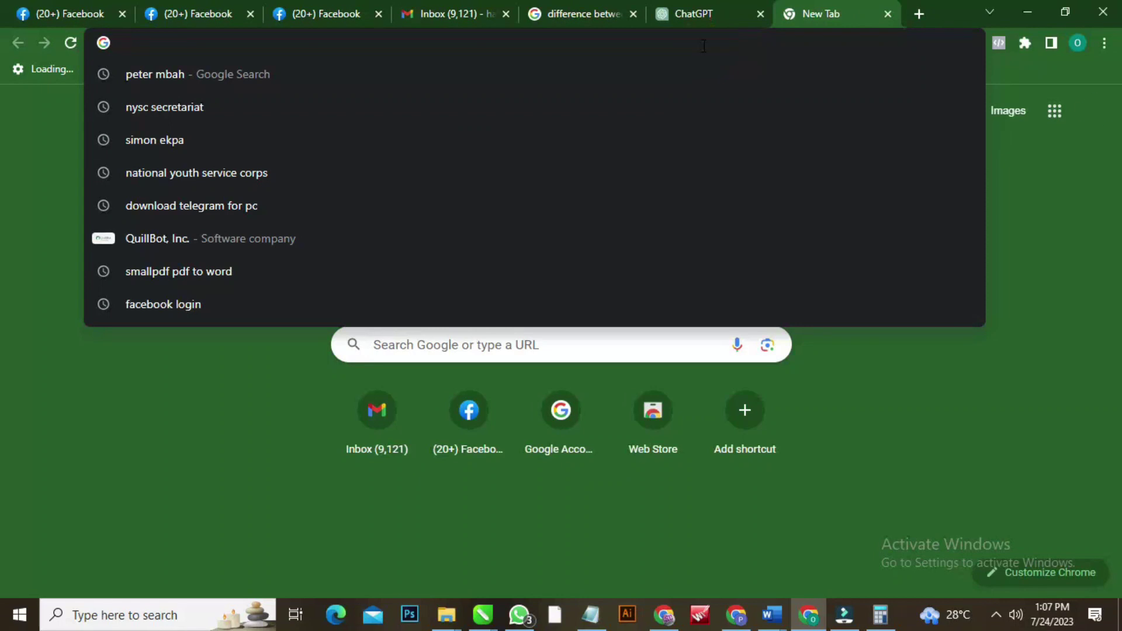
# Go to chat.forefont.ai in the new tab, correcting the .com ending to .ai.
pyautogui.write('chat')
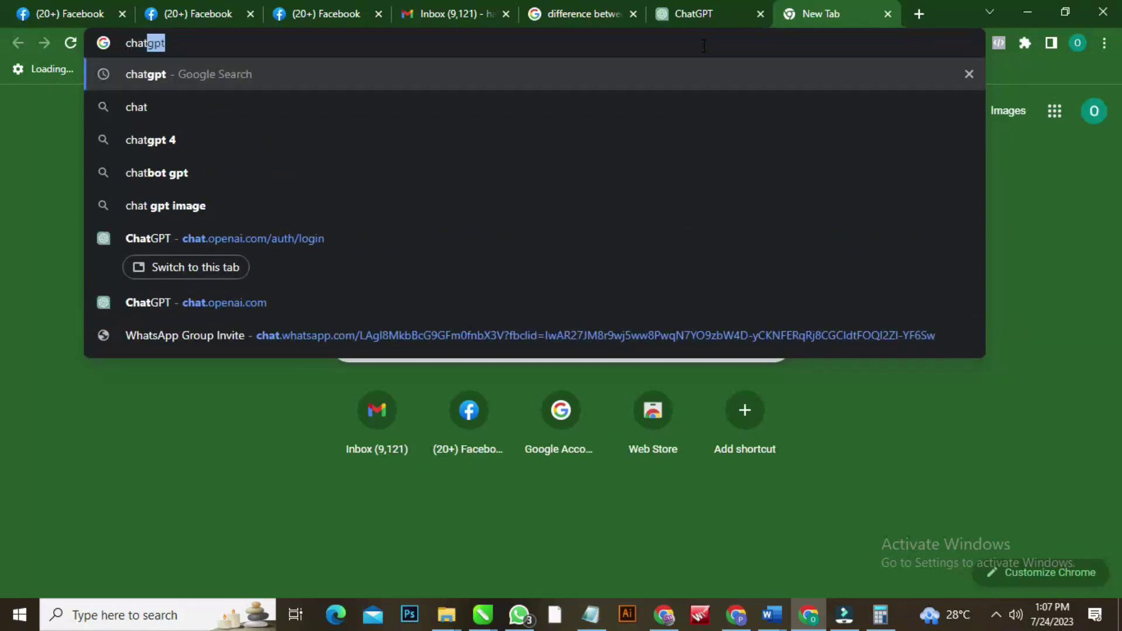
pyautogui.write('.for')
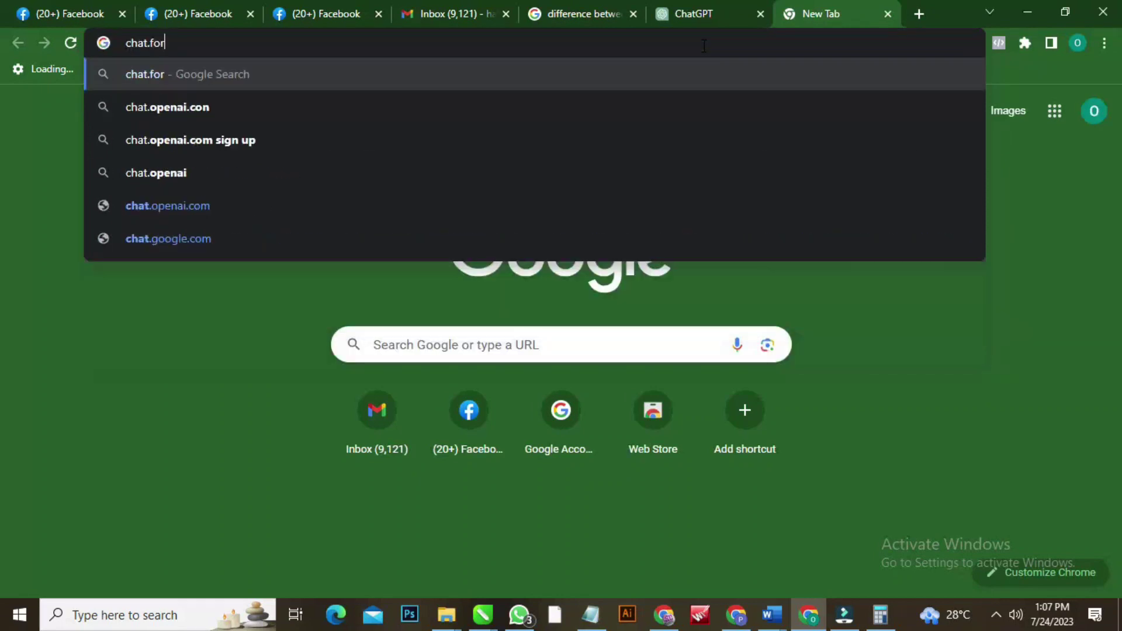
pyautogui.write('ef')
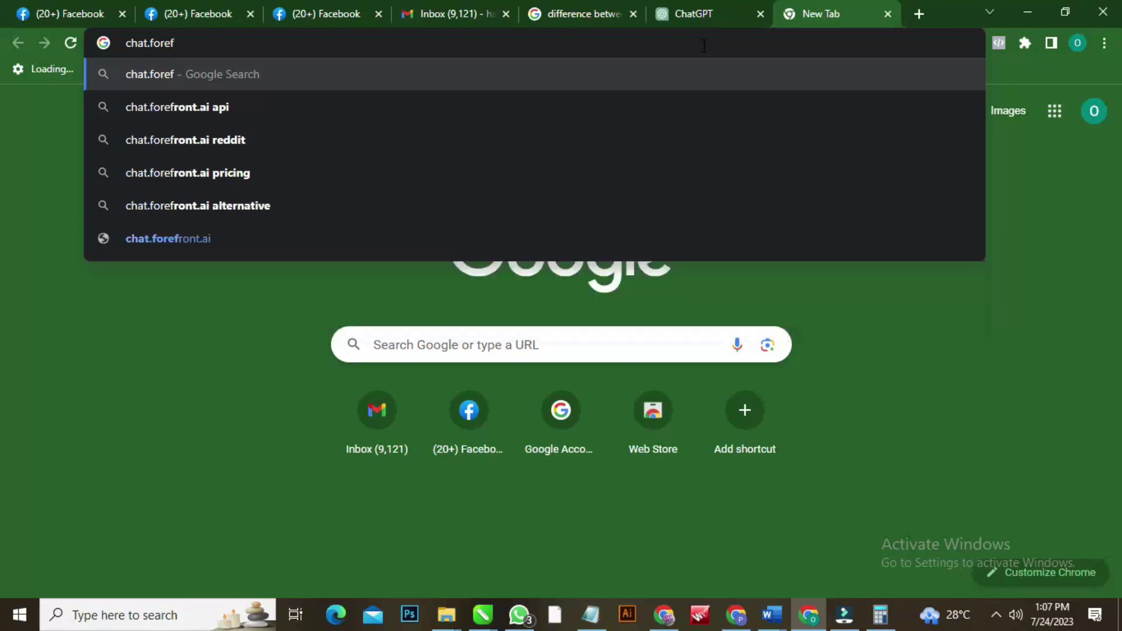
pyautogui.write('ont')
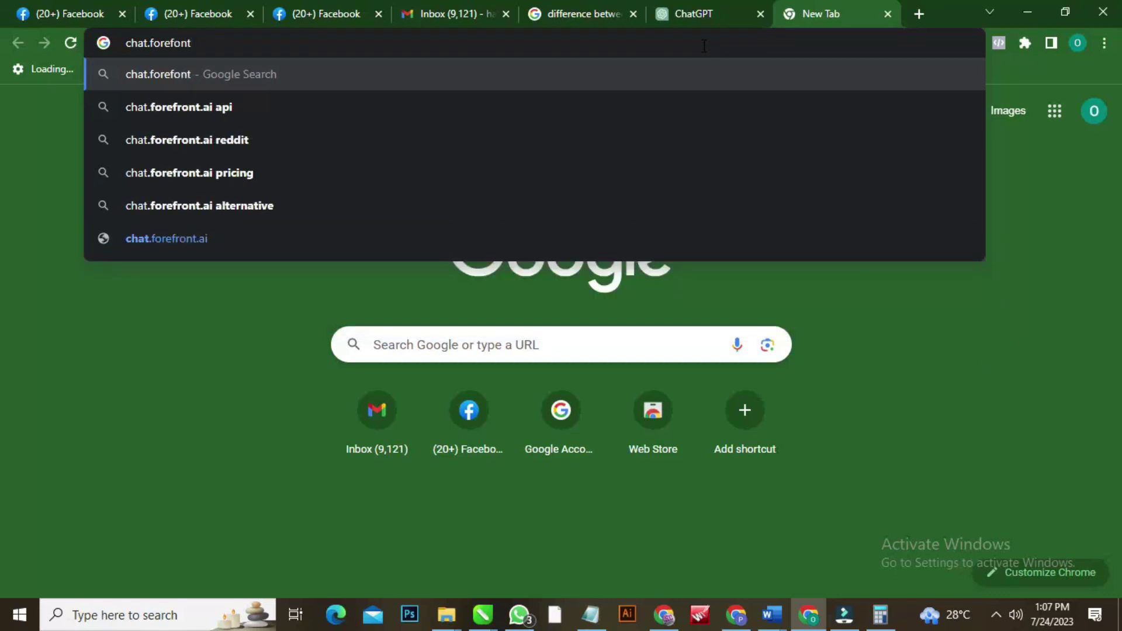
pyautogui.write('.com')
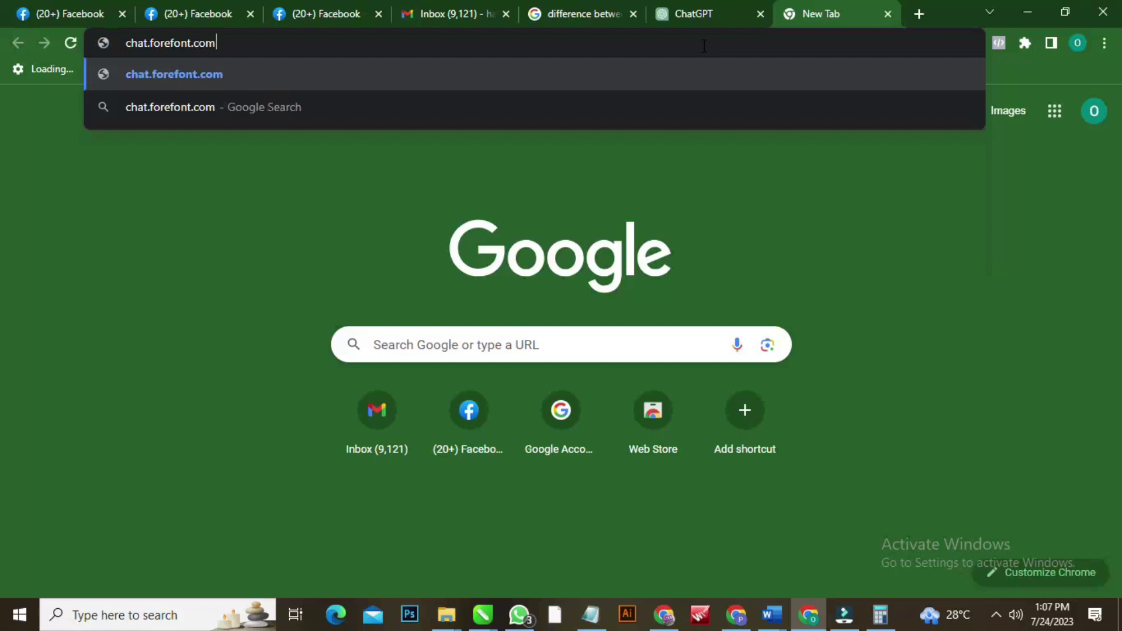
pyautogui.press('BackSpace')
pyautogui.press('BackSpace')
pyautogui.press('BackSpace')
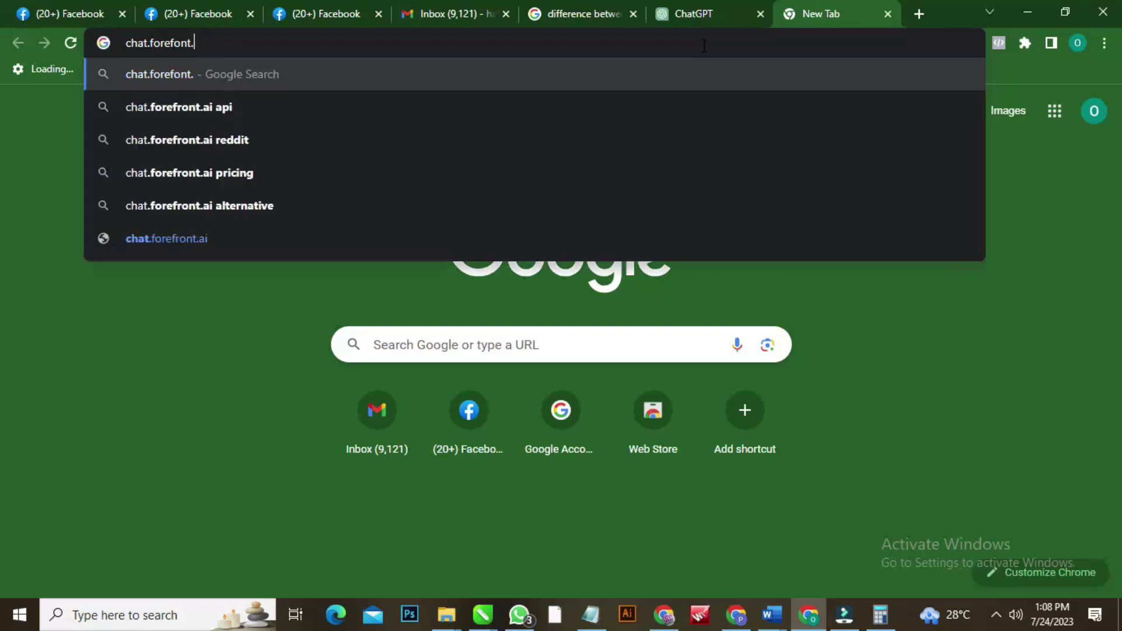
pyautogui.write('ai')
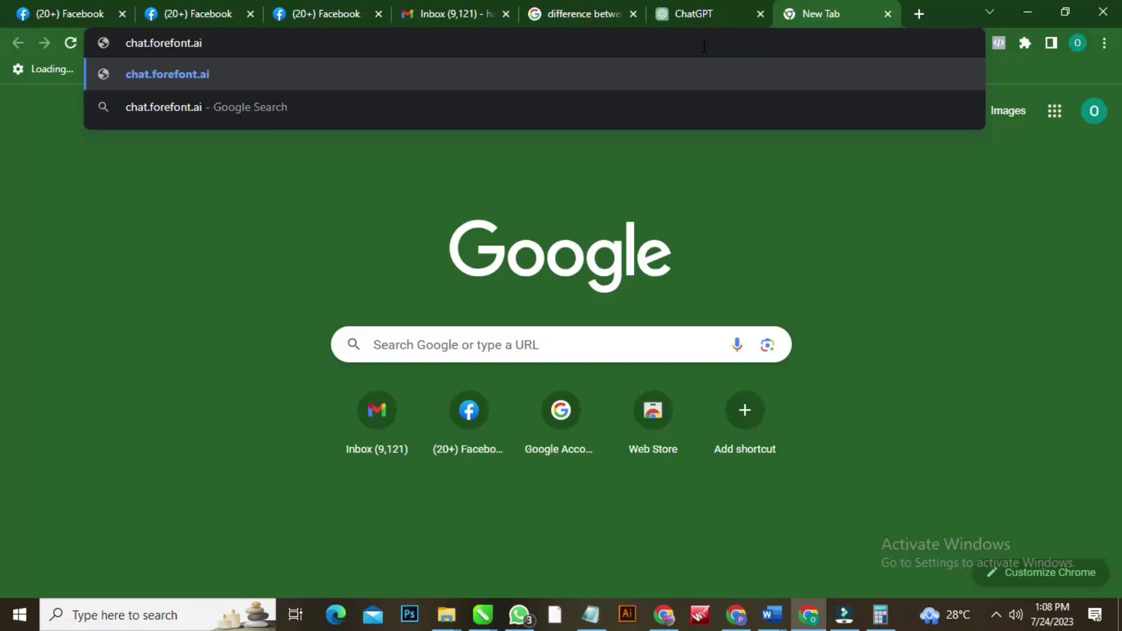
pyautogui.press('Return')
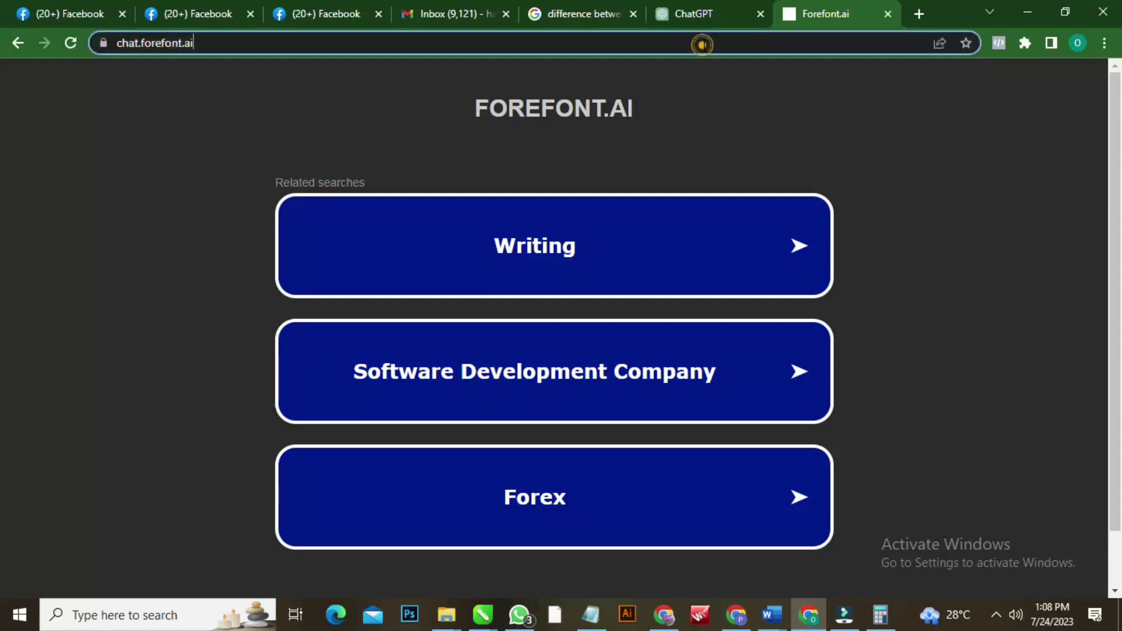
# In the comparison results tab, replace the query and search Google for chat.forefront.ai.
pyautogui.click(592, 14)
pyautogui.click(485, 91)
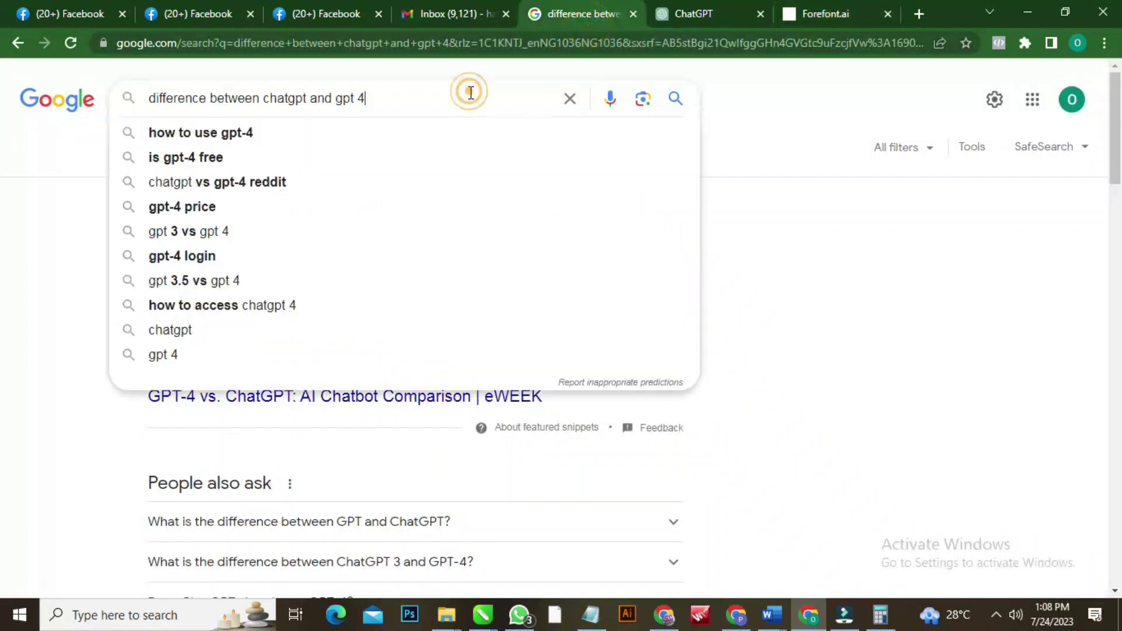
pyautogui.hotkey('ctrl', 'a')
pyautogui.write('cha')
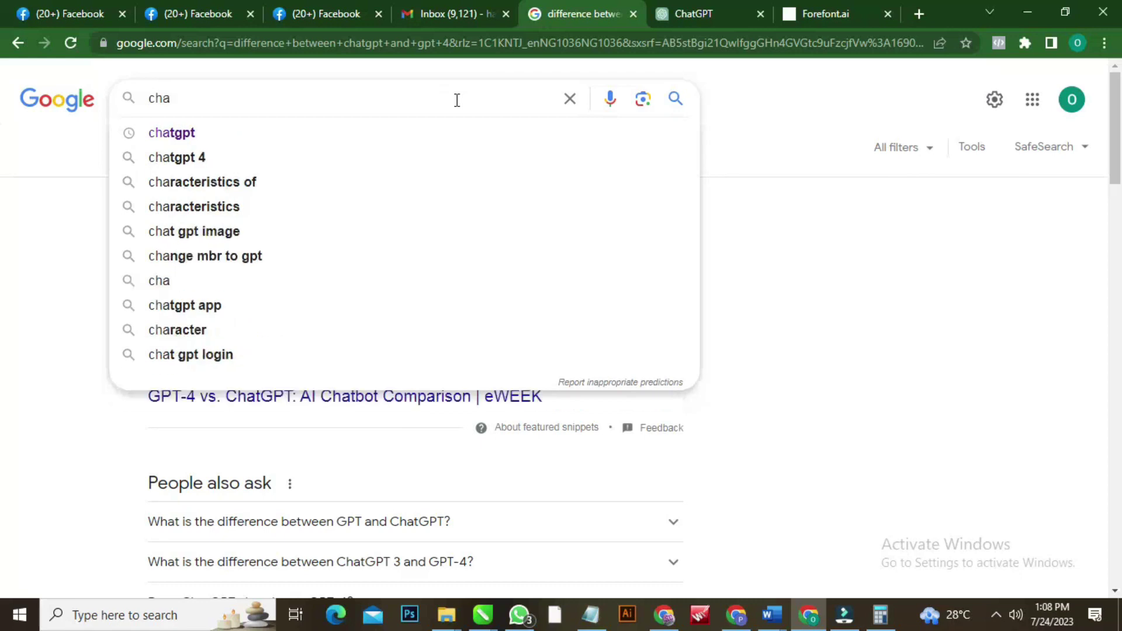
pyautogui.write('t.fo')
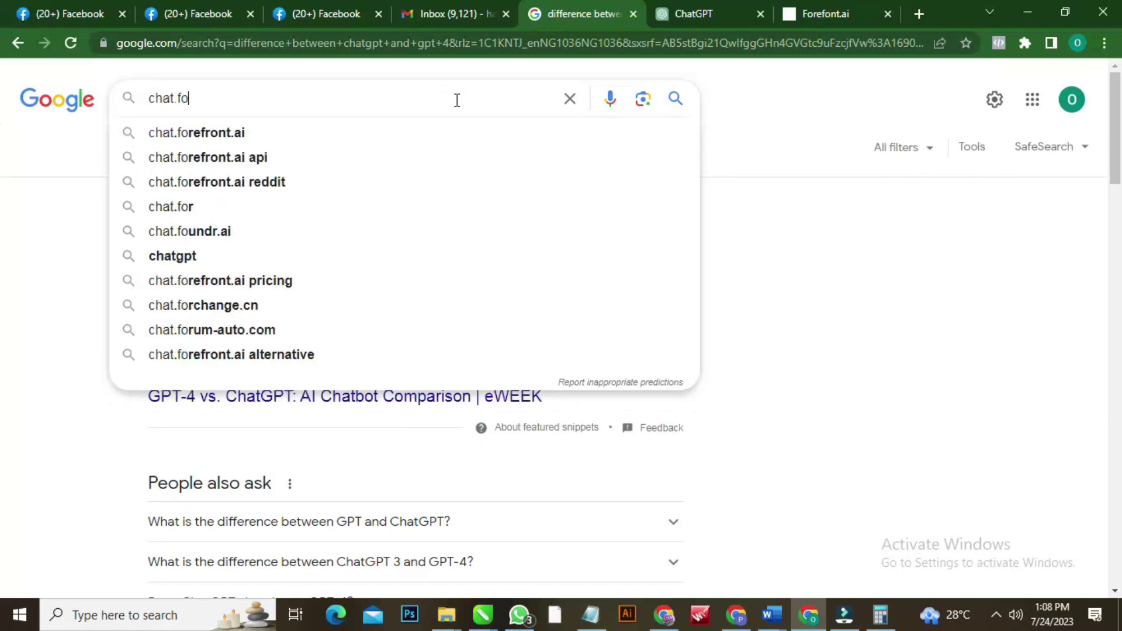
pyautogui.write('r')
pyautogui.press('Down')
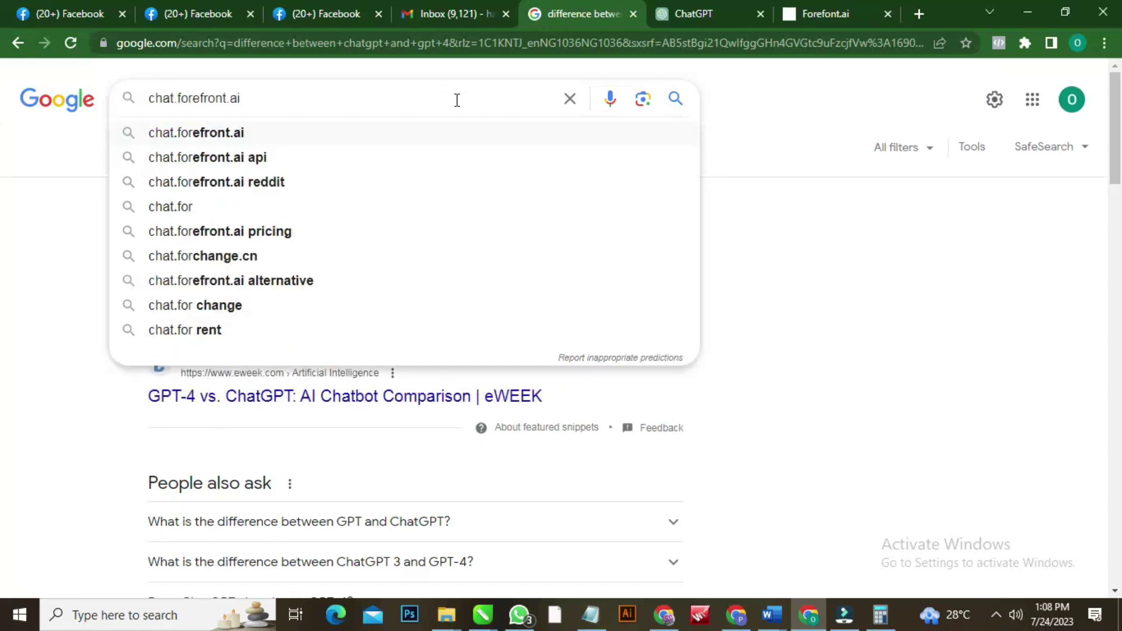
pyautogui.press('Return')
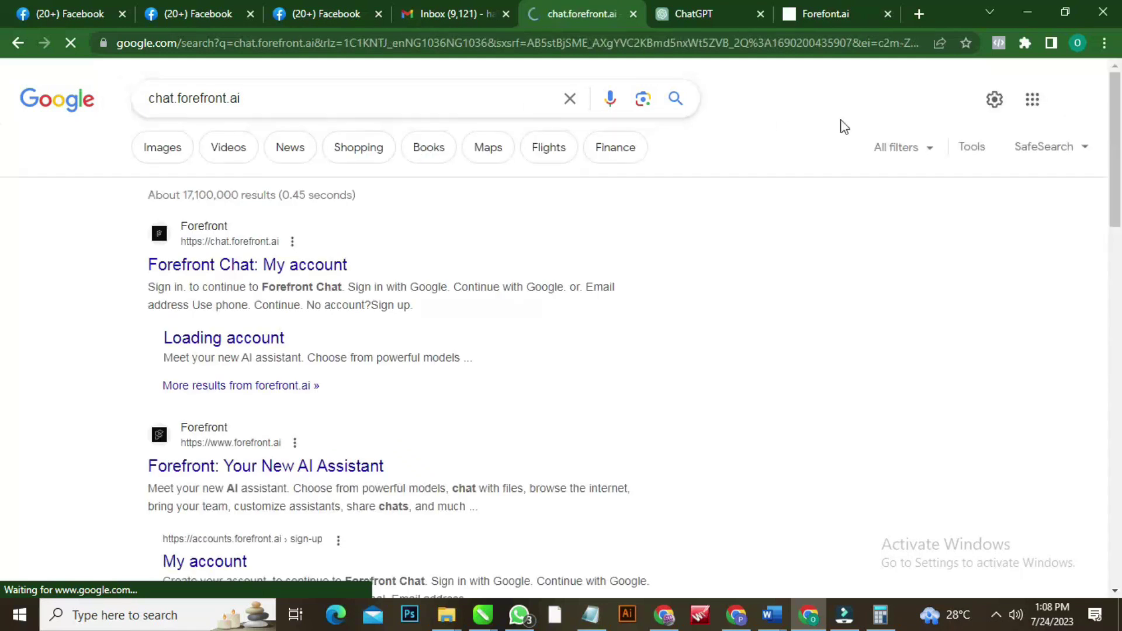
# Open the 'Forefront Chat: My account' result and select its sign-in page address.
pyautogui.click(283, 267)
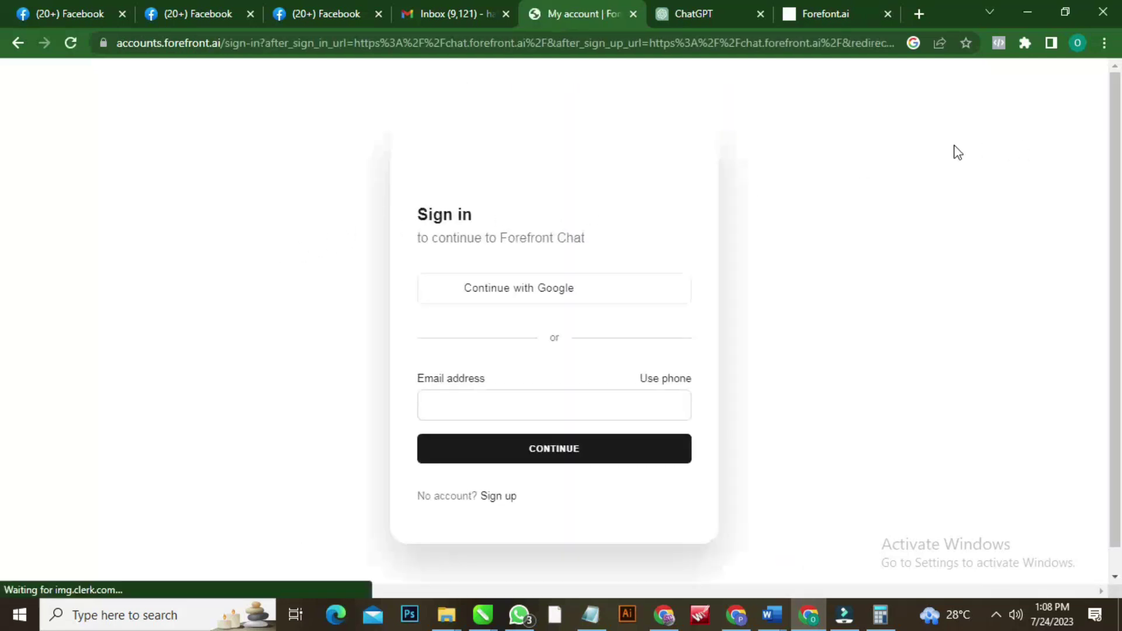
pyautogui.click(237, 44)
pyautogui.click(256, 43)
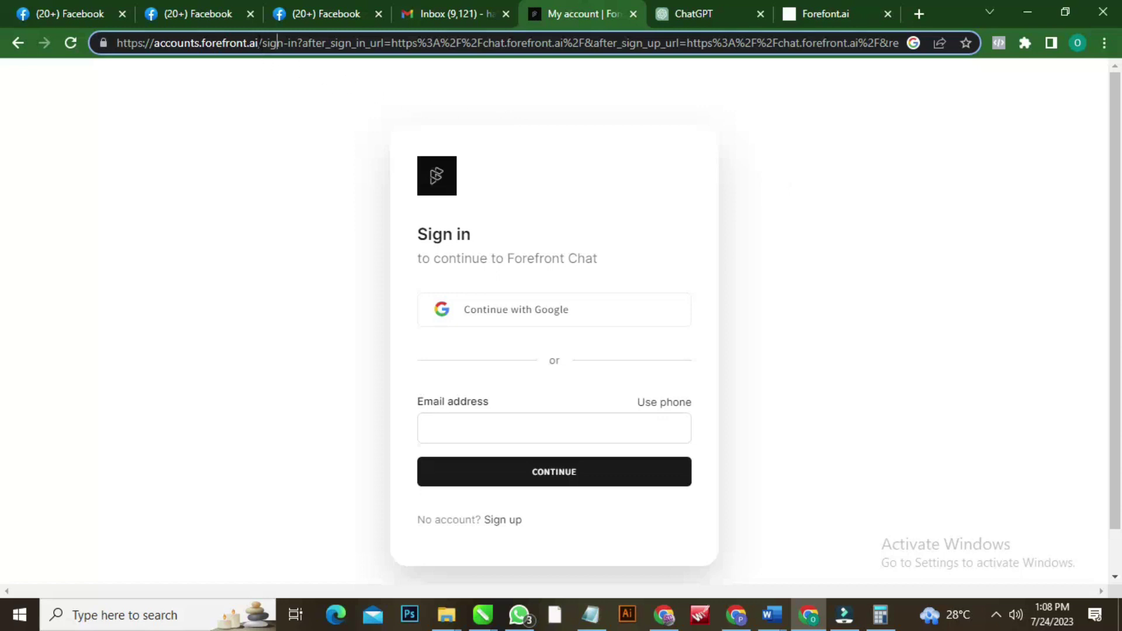
# Copy the Forefront Chat result's link address from the chat.forefront.ai search results.
pyautogui.click(258, 44)
pyautogui.click(23, 44)
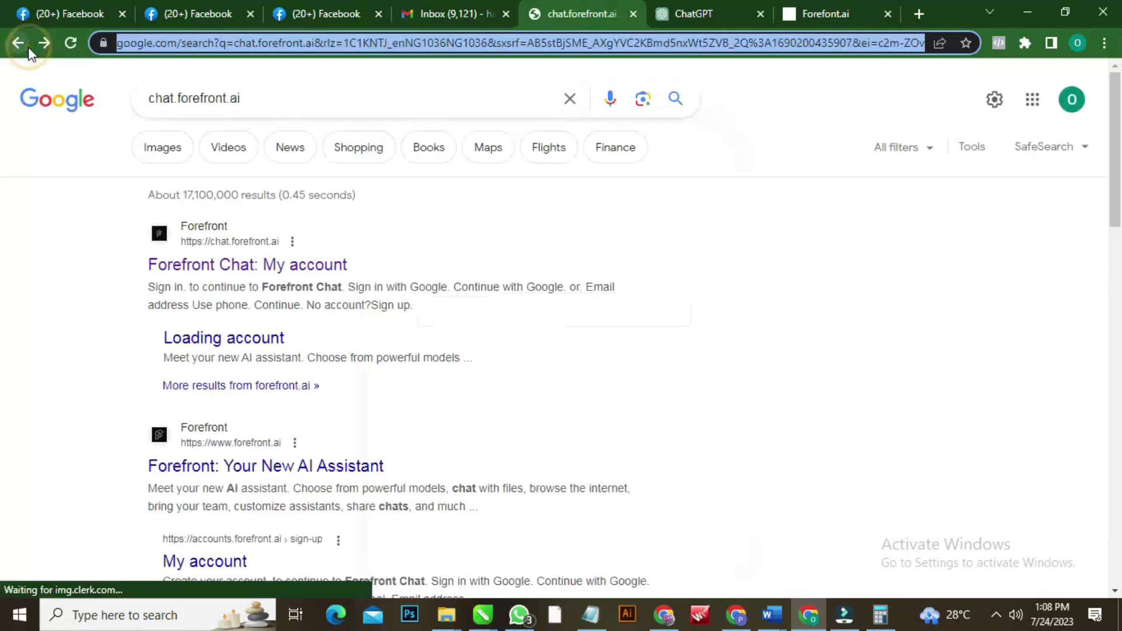
pyautogui.rightClick(215, 240)
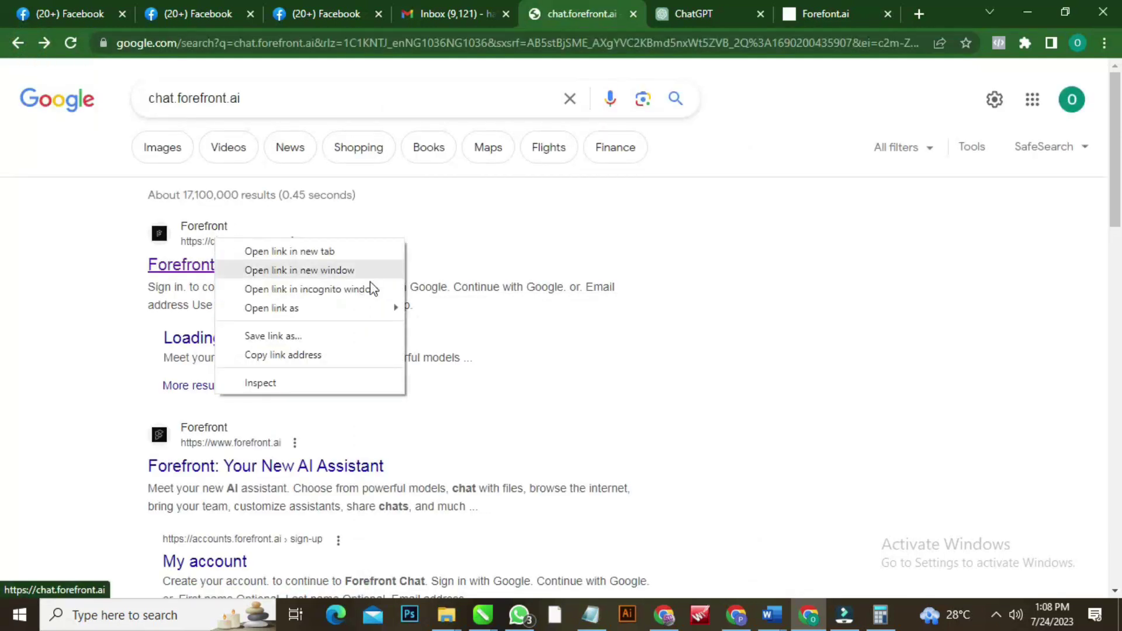
pyautogui.click(321, 358)
# Load chat.forefront.ai in the former ChatGPT tab by pasting the copied link.
pyautogui.click(730, 13)
pyautogui.click(448, 45)
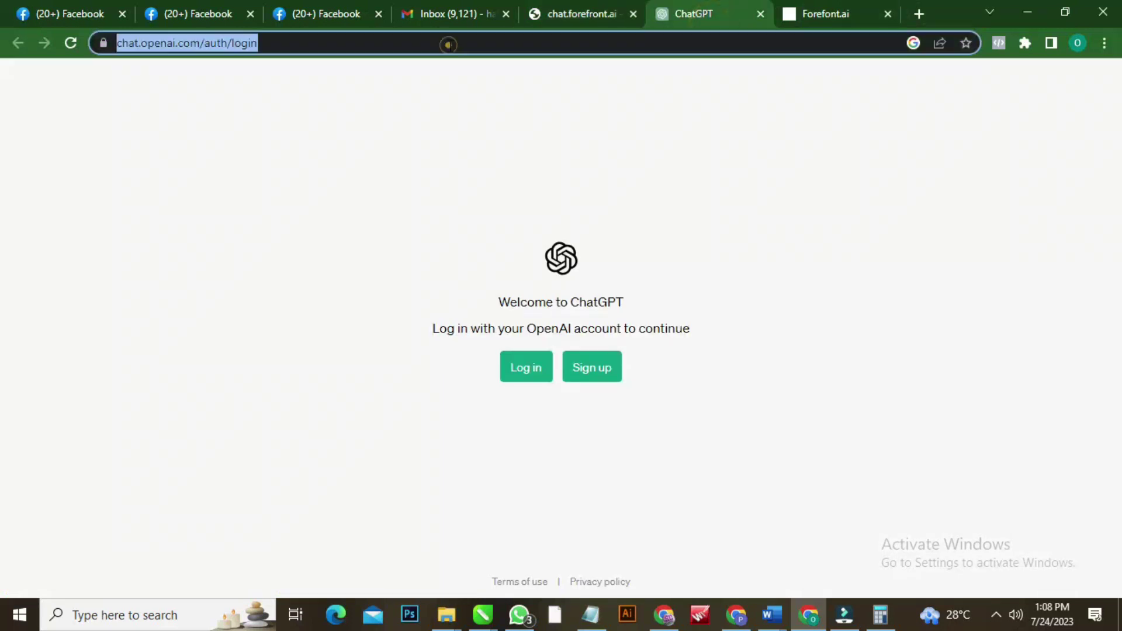
pyautogui.write('https://chat.forefront.ai/')
pyautogui.press('Return')
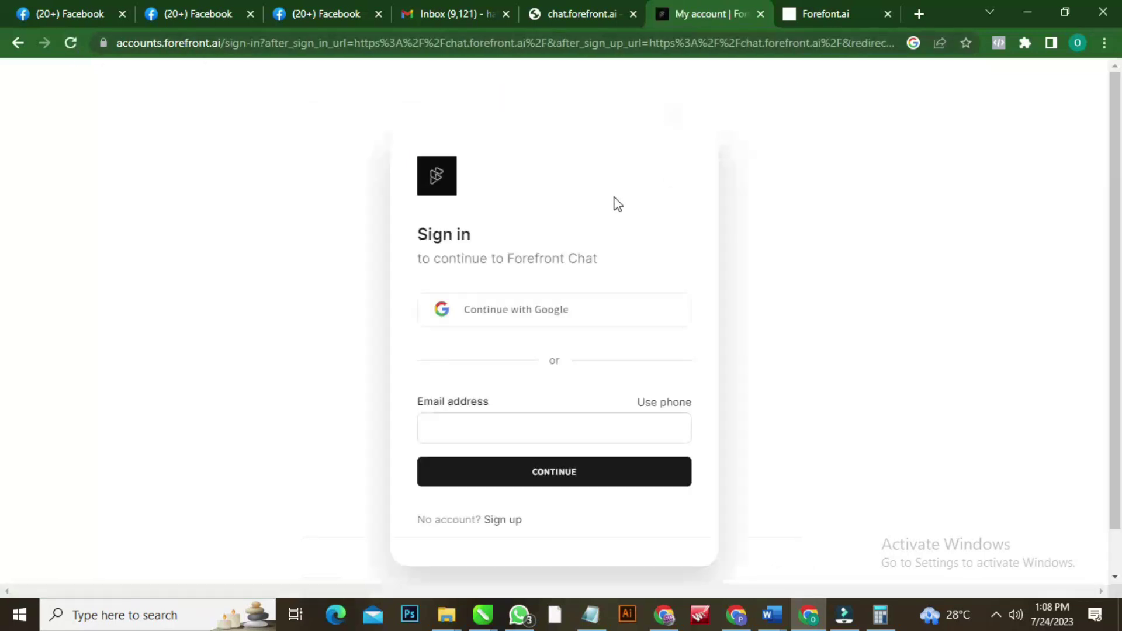
pyautogui.scroll(-1, 565, 306)
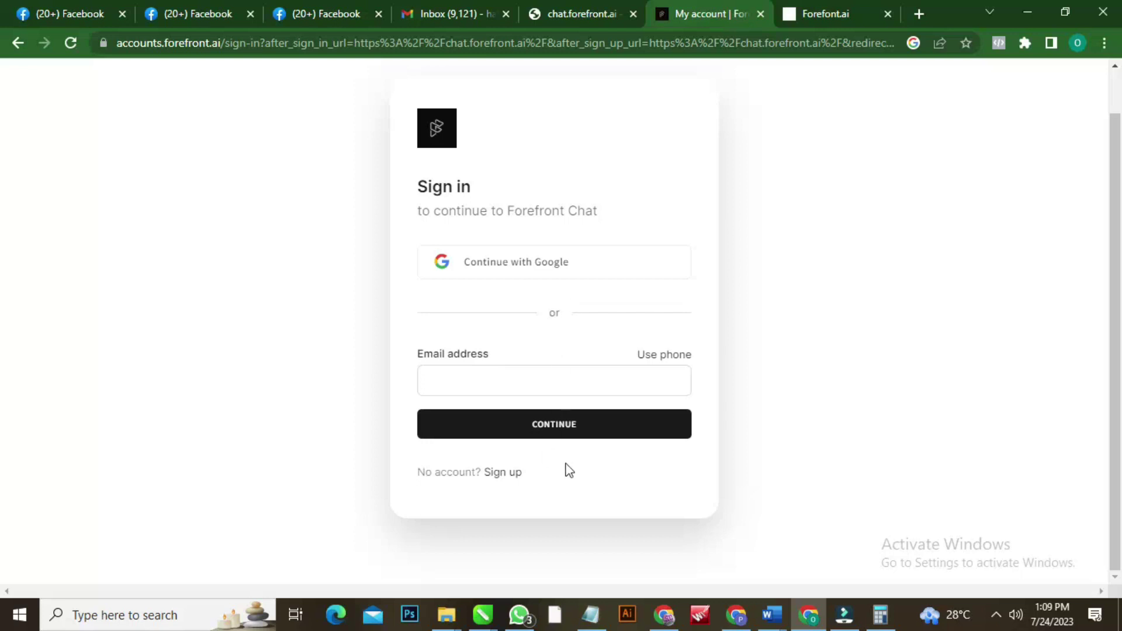
# Switch to the sign-up form and create the Forefront account with Continue with Google.
pyautogui.click(503, 471)
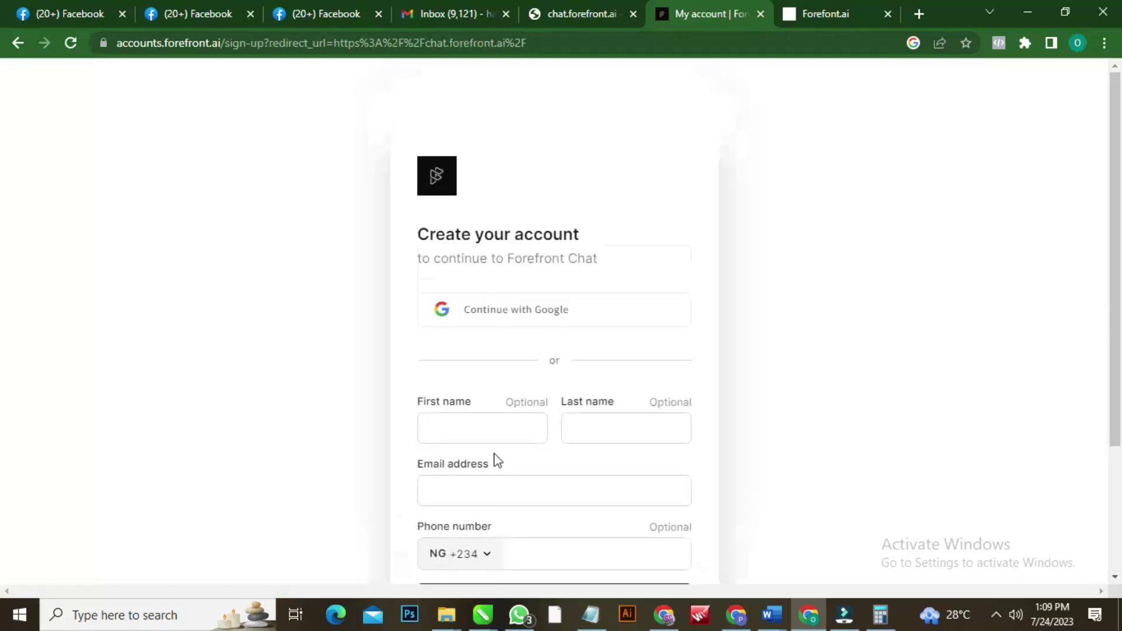
pyautogui.scroll(-3, 589, 353)
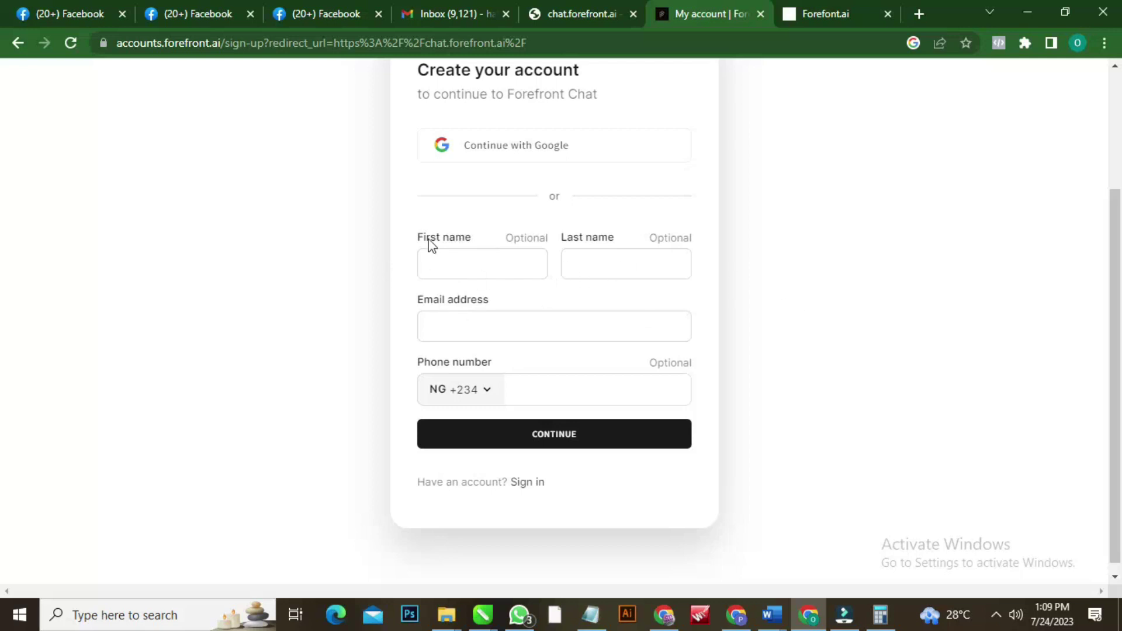
pyautogui.scroll(2, 521, 217)
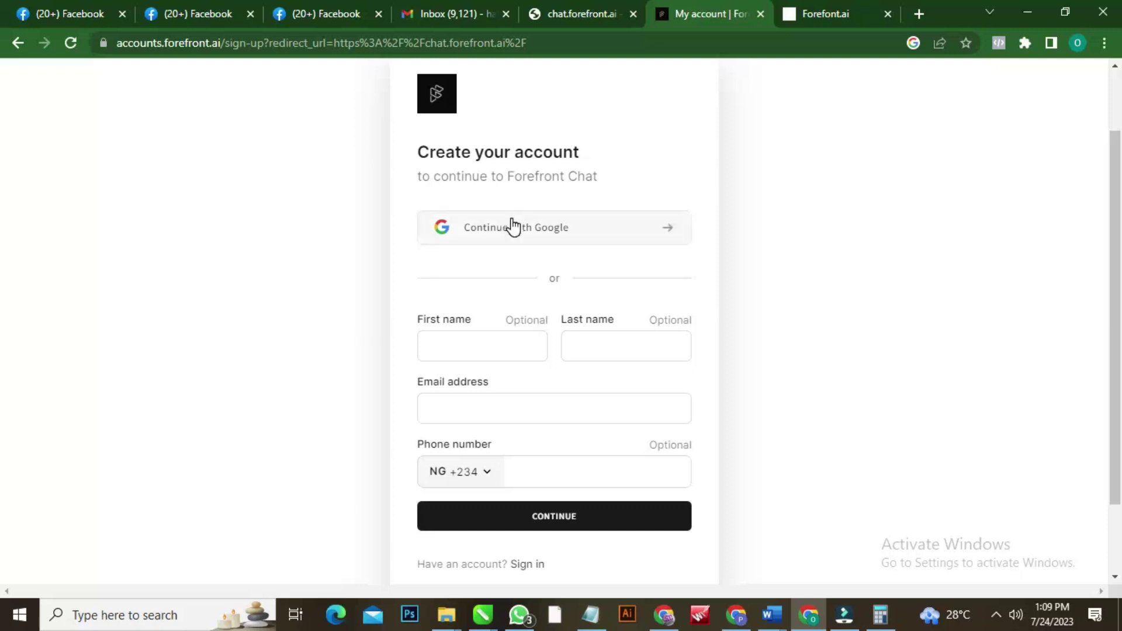
pyautogui.click(513, 227)
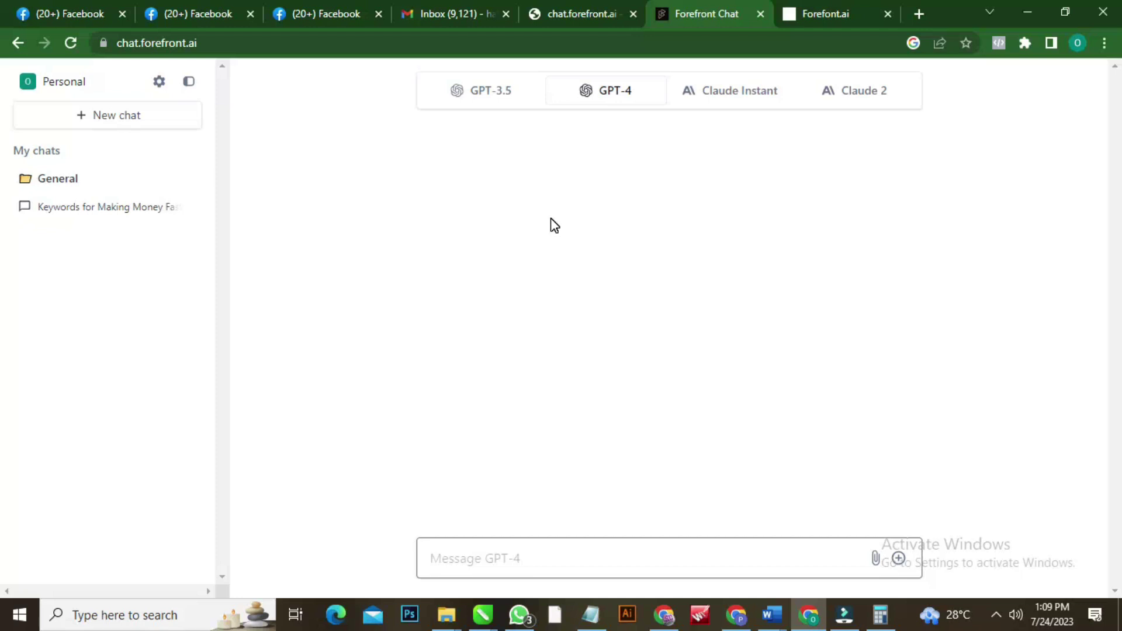
pyautogui.click(484, 107)
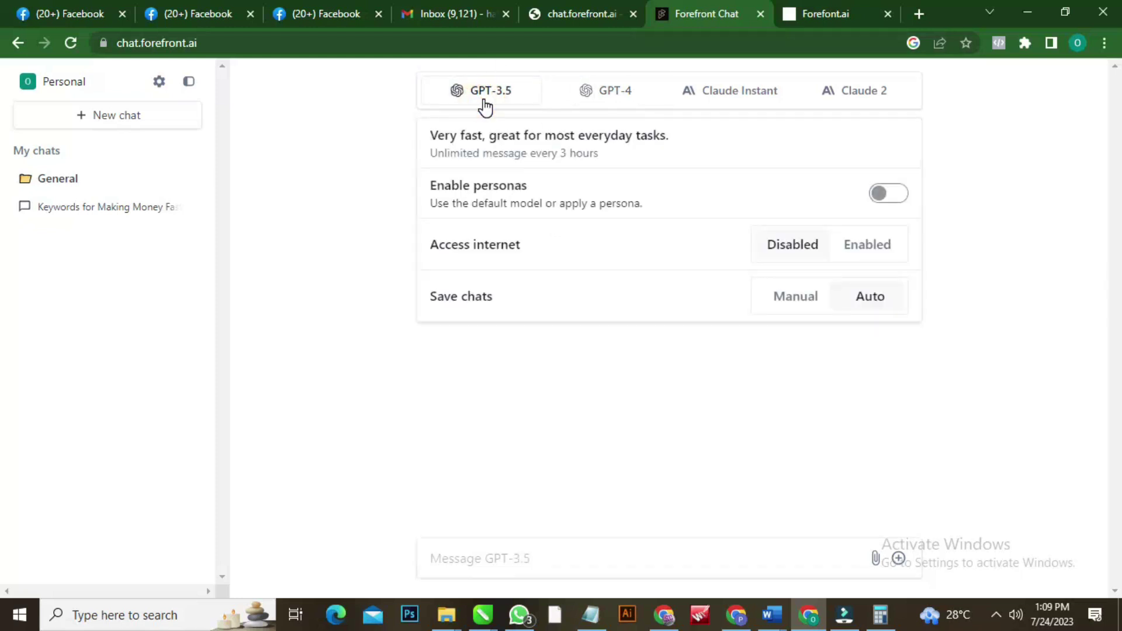
pyautogui.click(598, 103)
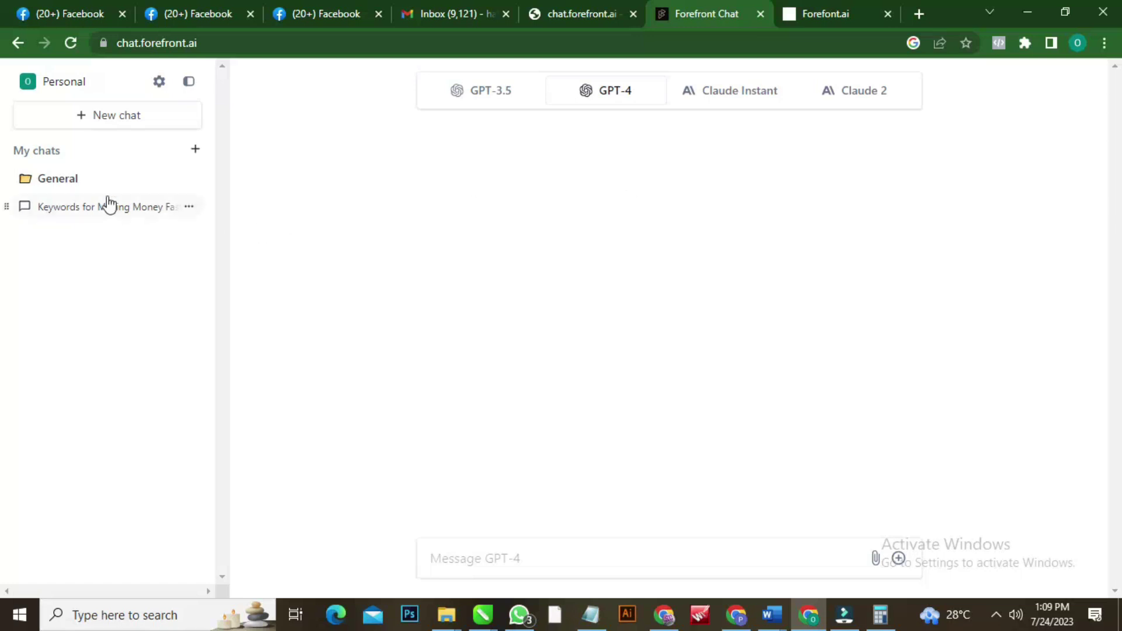
pyautogui.moveTo(159, 82)
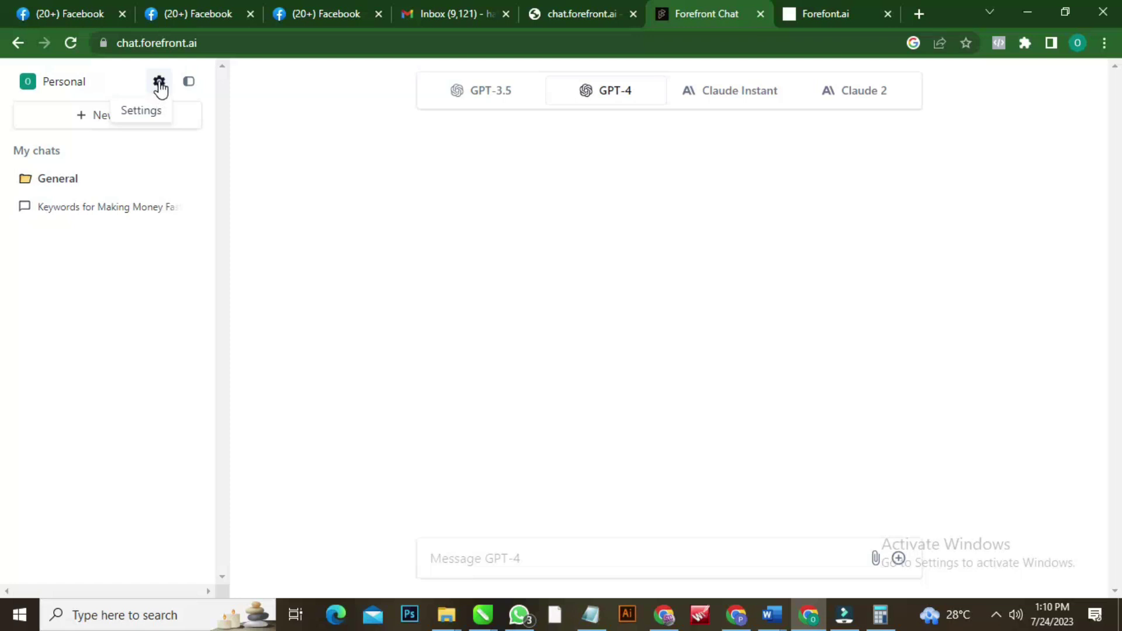
pyautogui.click(159, 83)
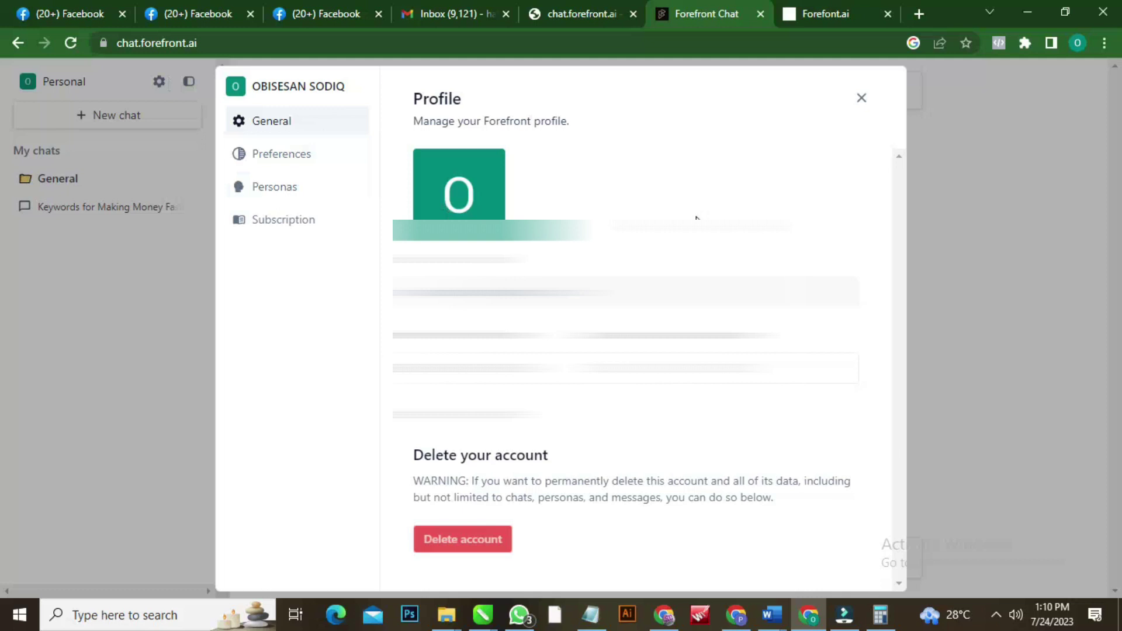
pyautogui.click(861, 98)
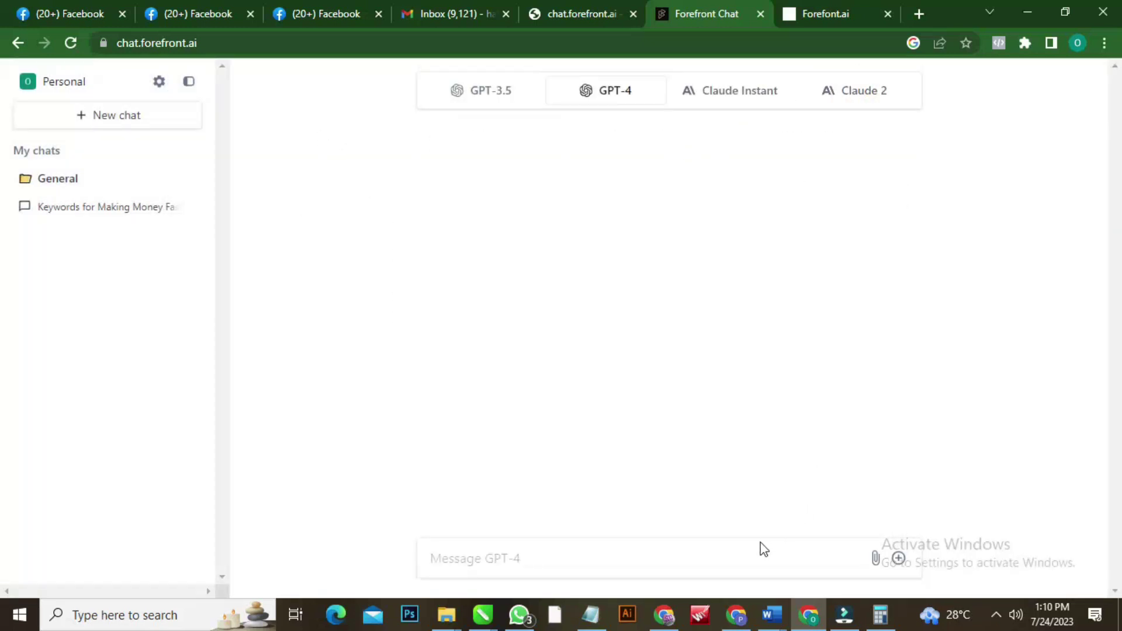
pyautogui.click(694, 562)
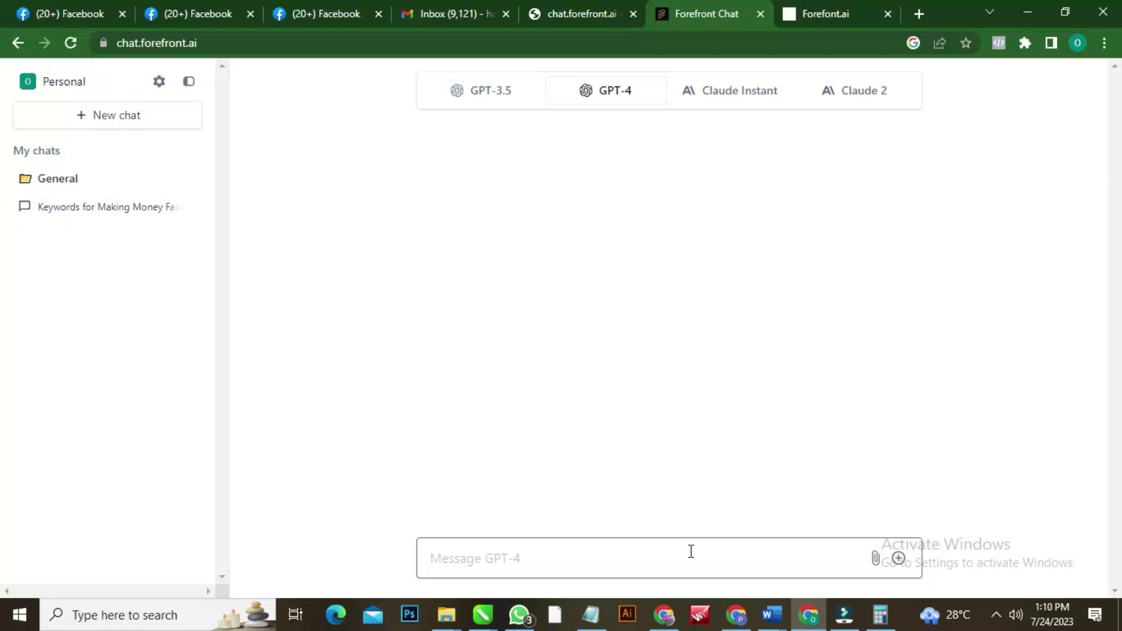
# Send GPT-4 'write me an outline on how to start a YouTube Channel', correcting YouTube's spelling.
pyautogui.write('wi')
pyautogui.press('BackSpace')
pyautogui.write('r')
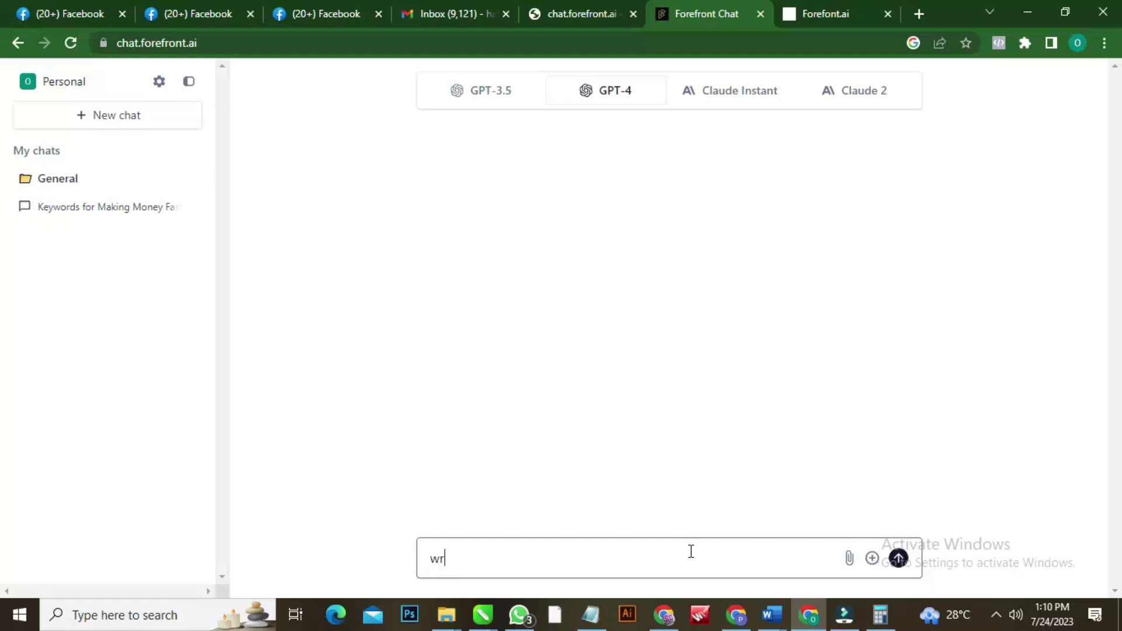
pyautogui.write('ite me ')
pyautogui.write('and')
pyautogui.press('BackSpace')
pyautogui.write('outli')
pyautogui.write('ne on ')
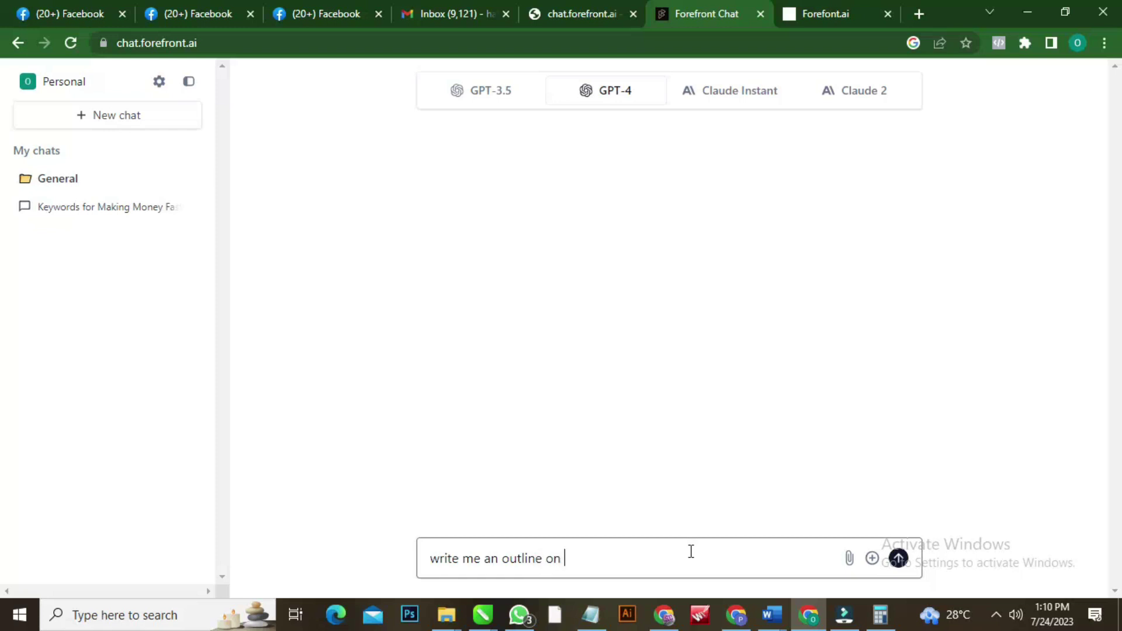
pyautogui.write('how')
pyautogui.write(' to start')
pyautogui.write(' a ')
pyautogui.write('Youtub')
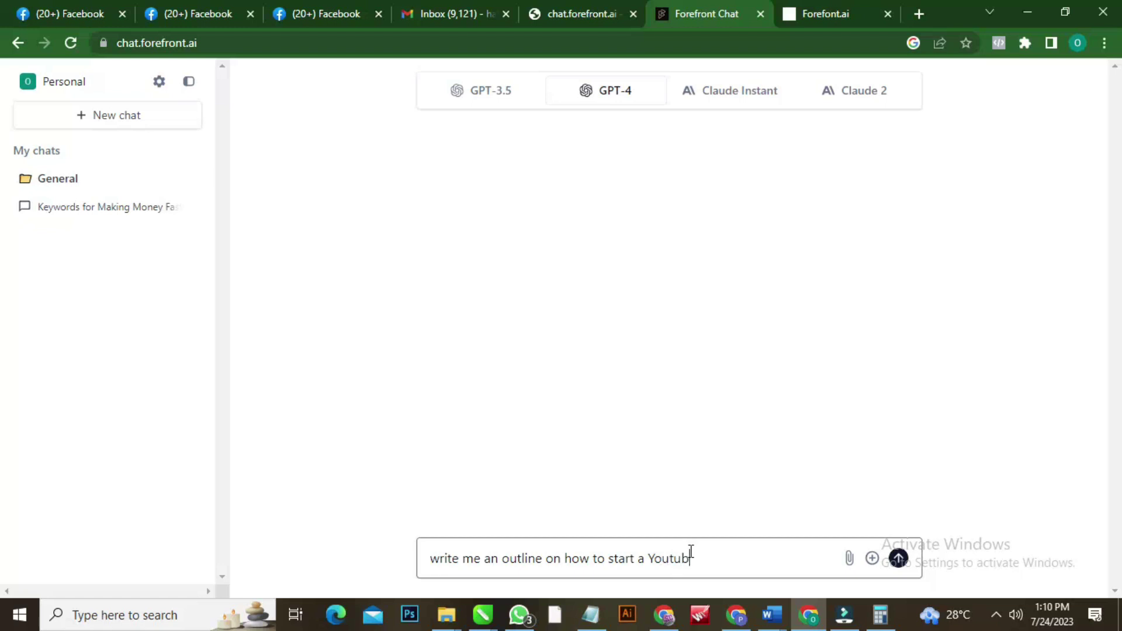
pyautogui.press('BackSpace')
pyautogui.write('be C')
pyautogui.write('hannel')
pyautogui.rightClick(690, 554)
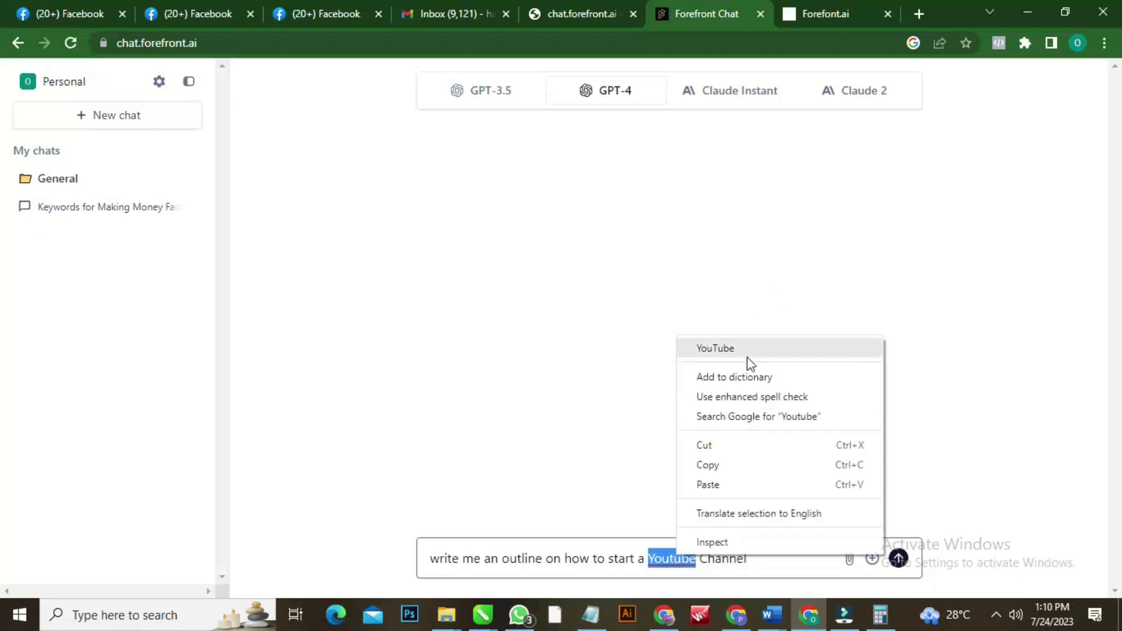
pyautogui.click(748, 354)
pyautogui.click(899, 558)
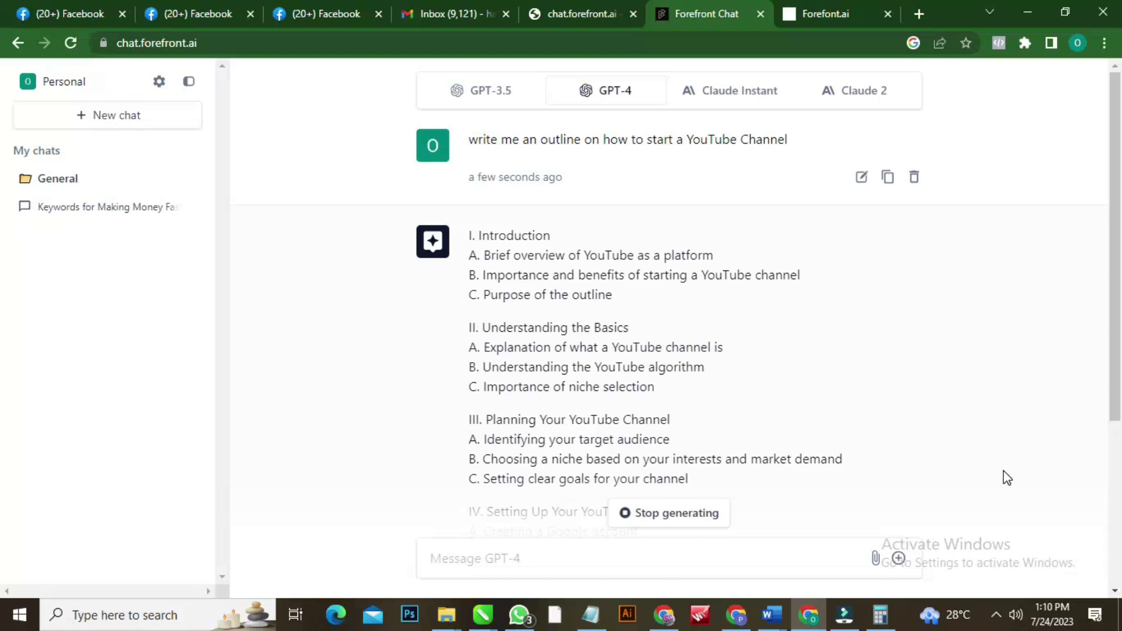
# Scroll through GPT-4's streaming reply down to the Conclusion section and Share button.
pyautogui.scroll(-5, 766, 364)
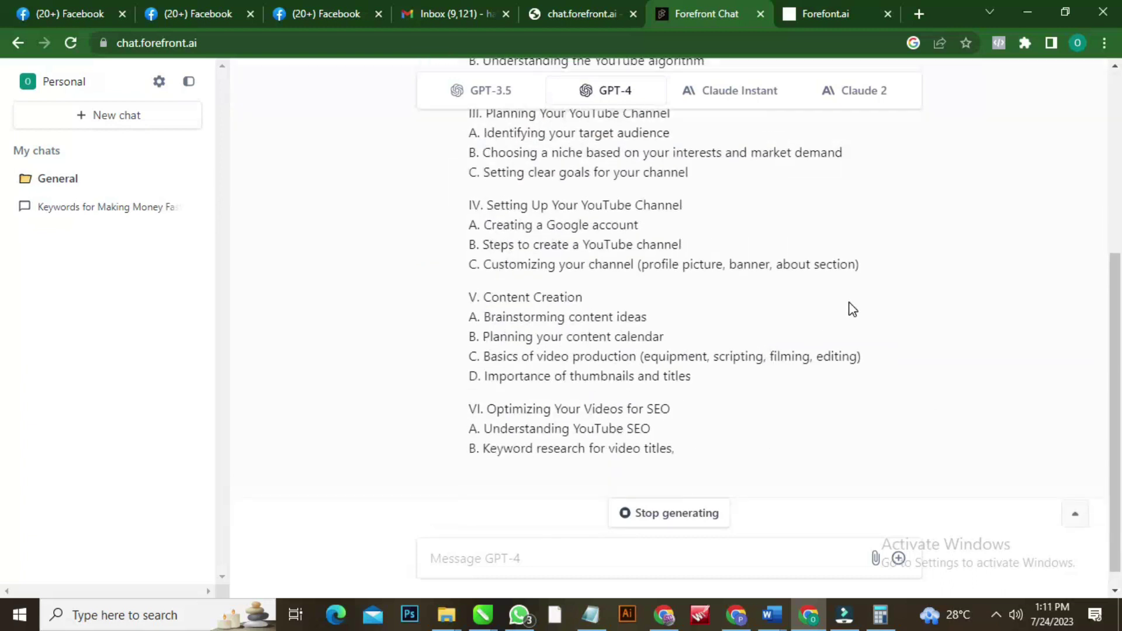
pyautogui.scroll(-2, 850, 307)
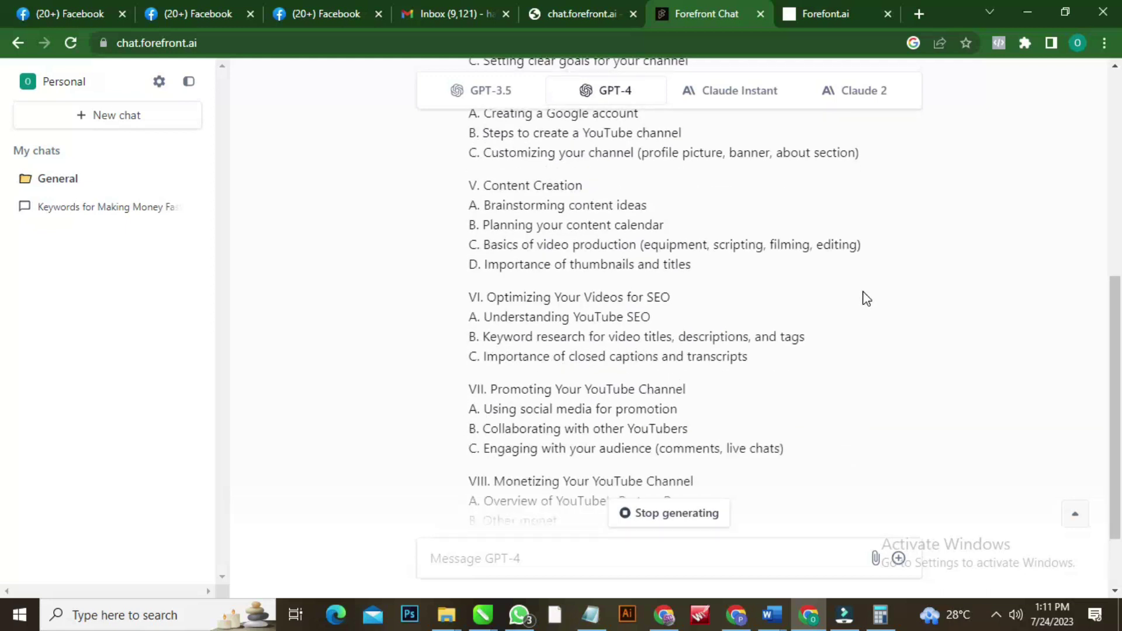
pyautogui.scroll(-2, 861, 292)
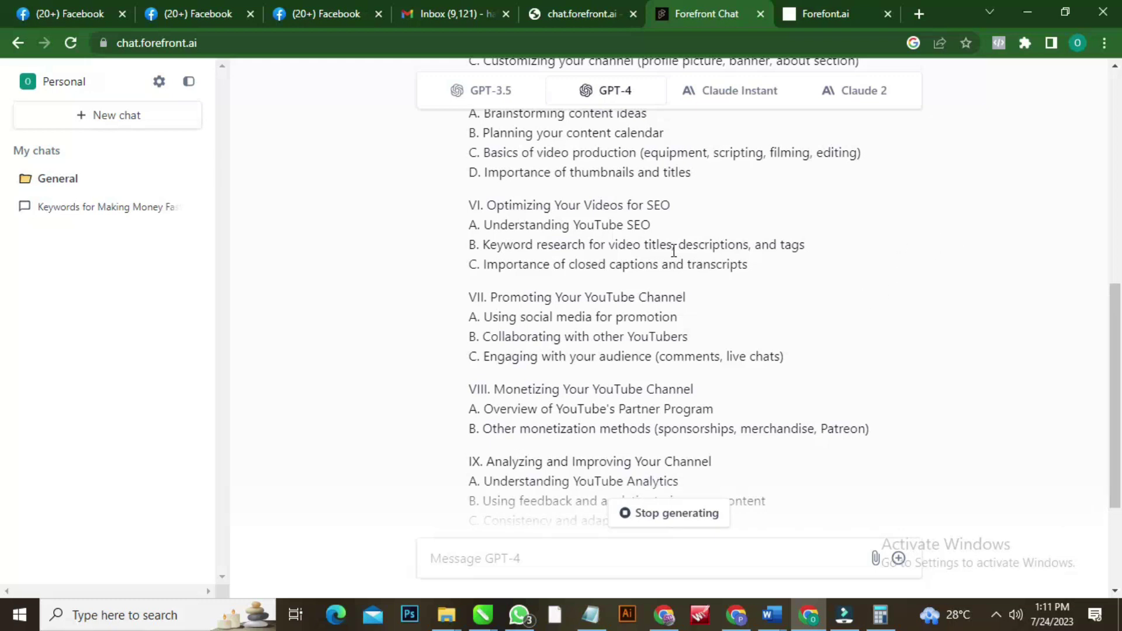
pyautogui.scroll(-1, 643, 263)
pyautogui.scroll(-3, 647, 259)
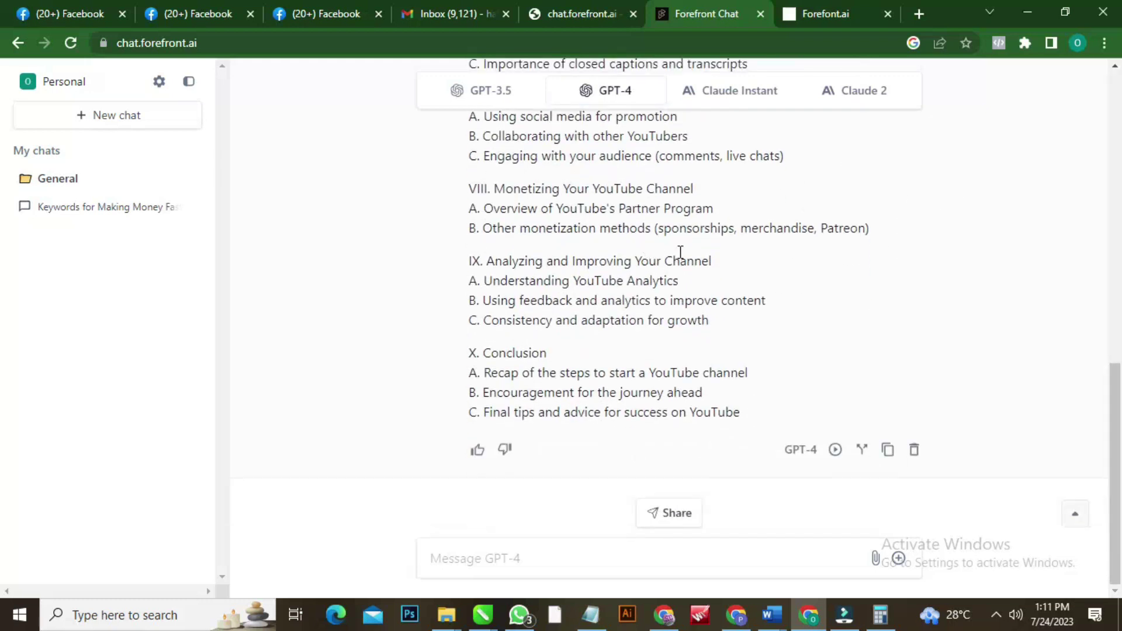